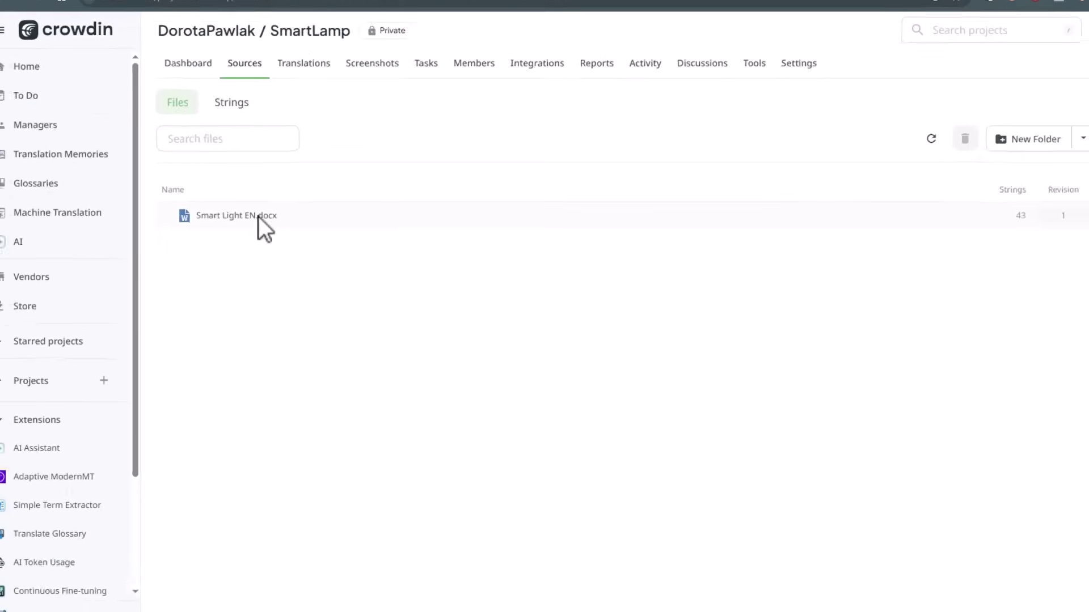
- Open the SmartLamp project dashboard and its Translation Alignment extension configuration
click(184, 61)
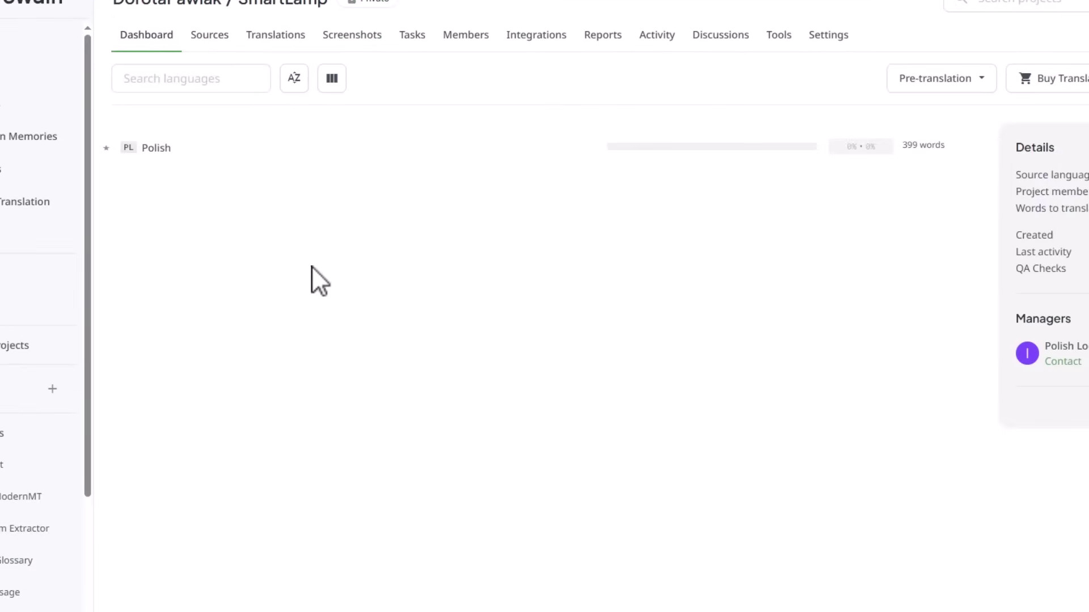
click(73, 522)
- Name the new alignment prompt 'English To Polish' and save it
click(600, 244)
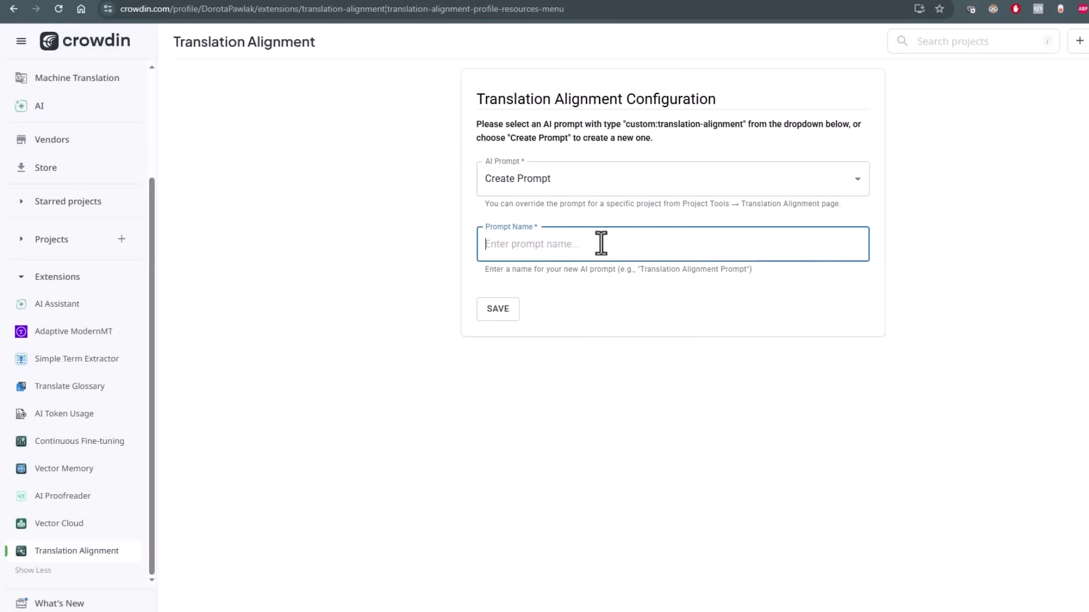
text(English To Polish)
click(489, 316)
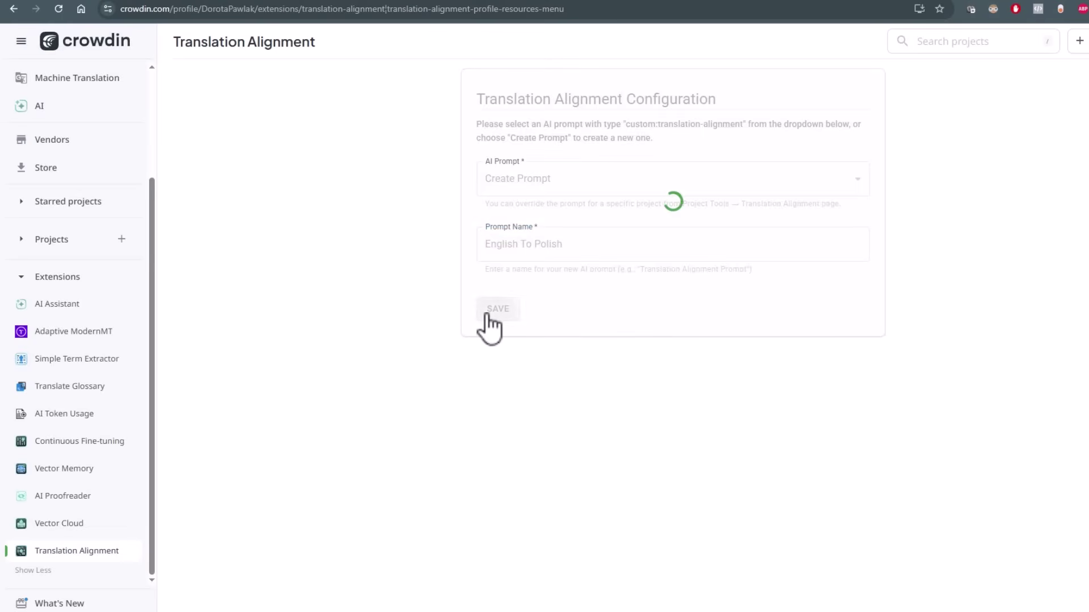
- Find the English To Polish prompt on page 2 of the AI prompts list
scroll(85, 239, up, 3)
click(84, 229)
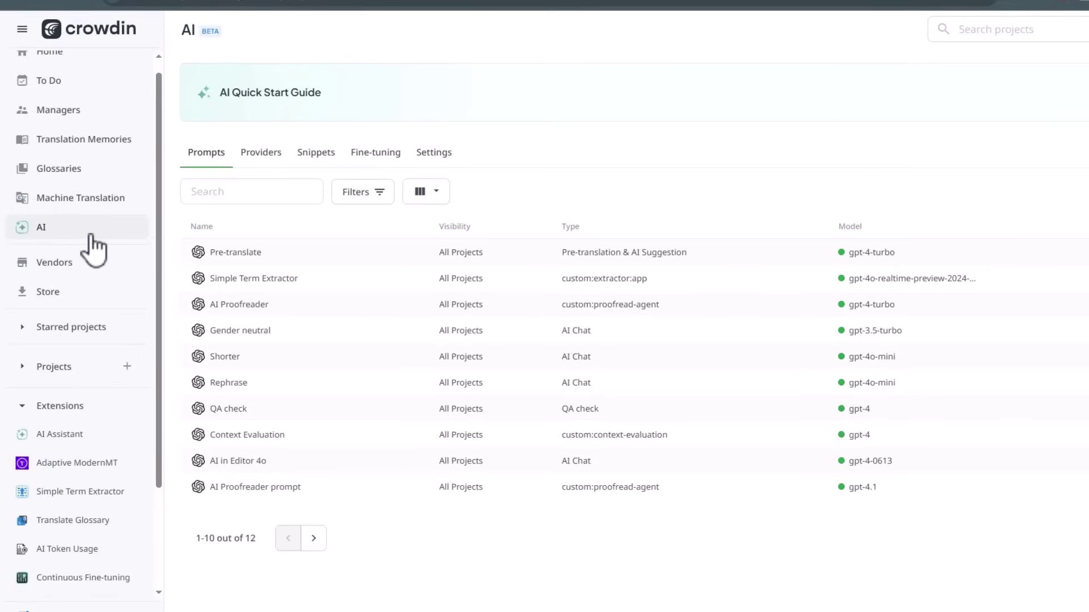
click(314, 538)
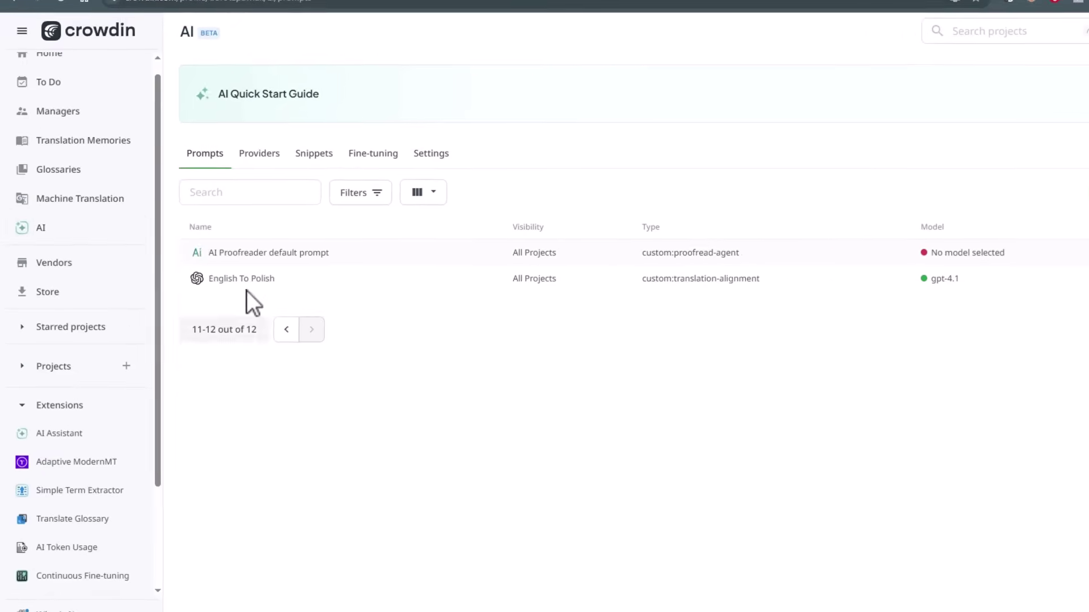
- Open the English To Polish prompt for editing and review its instruction text and available AI models
click(1084, 281)
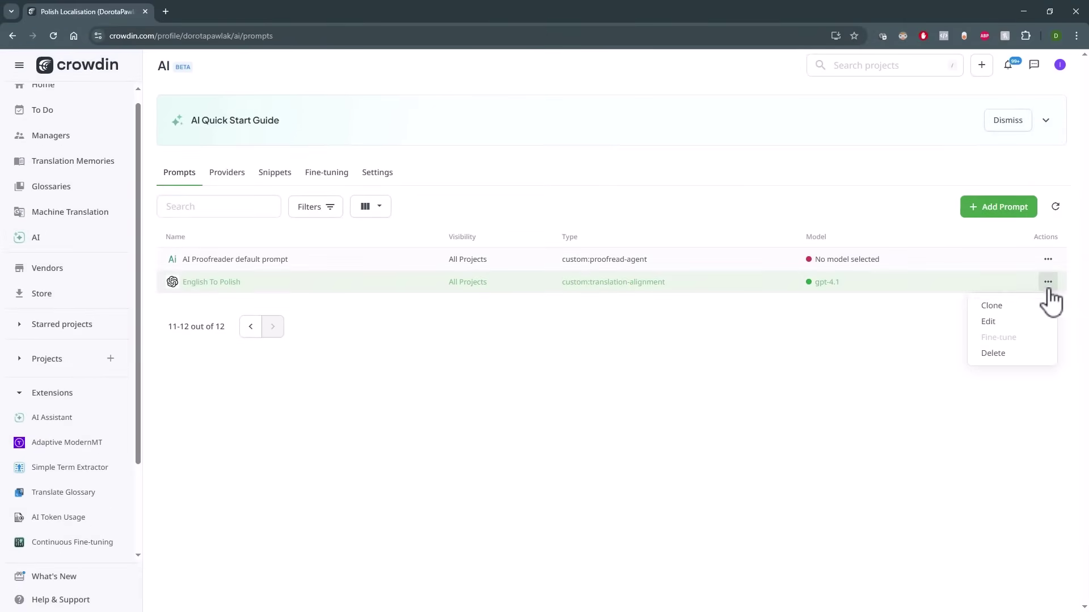
click(1013, 326)
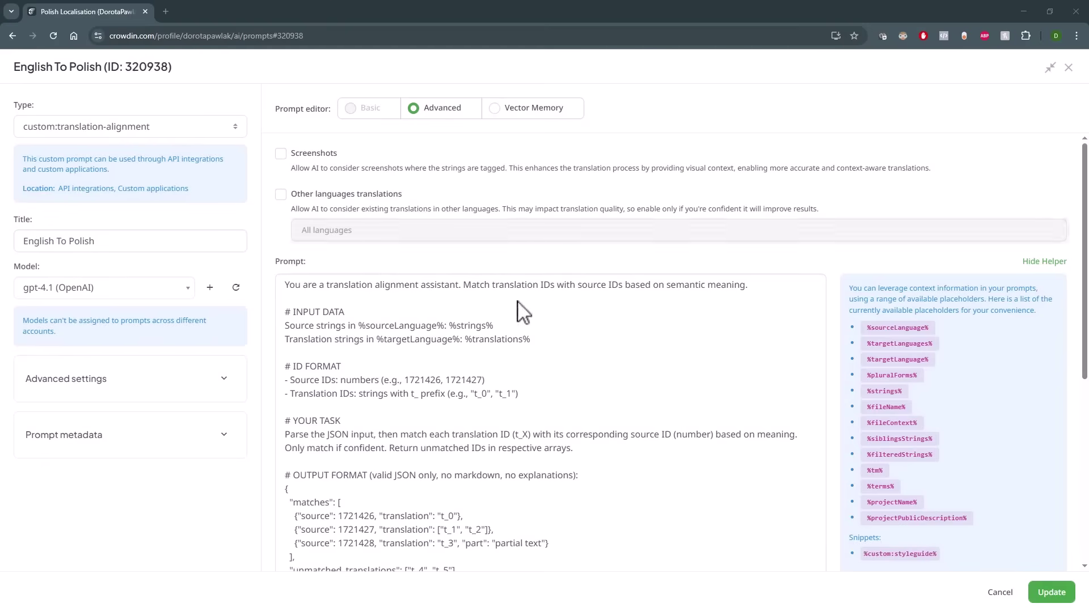
drag(463, 285, 749, 285)
scroll(573, 450, down, 5)
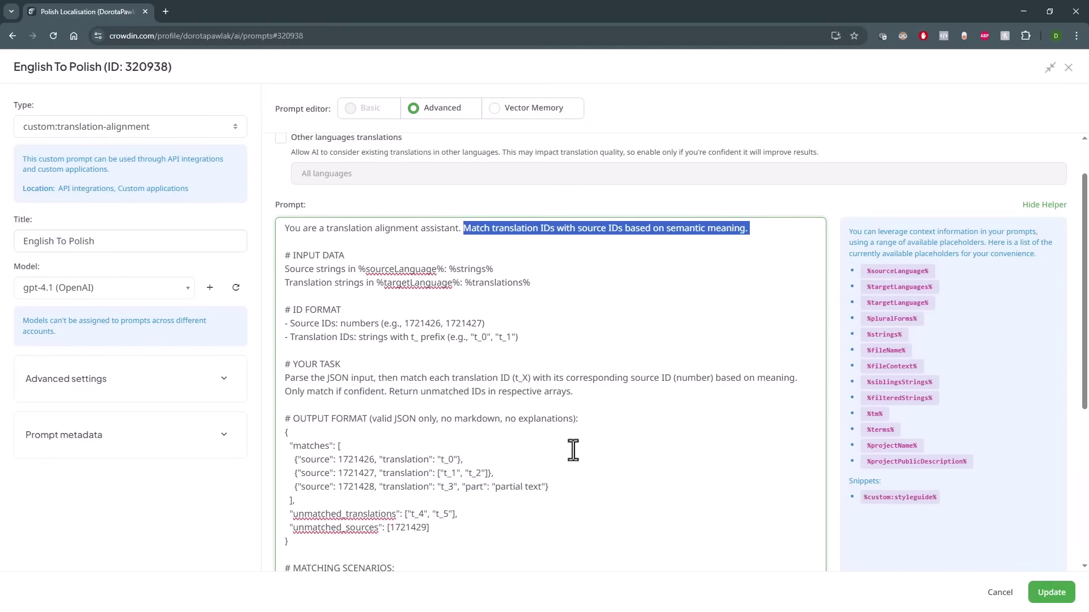
scroll(543, 437, up, 5)
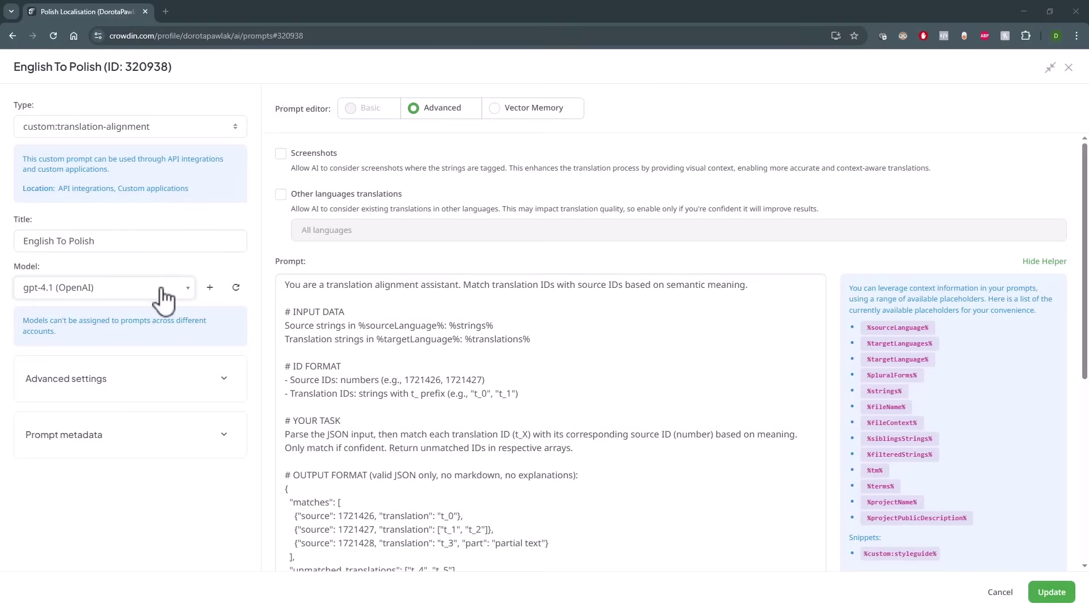
click(134, 290)
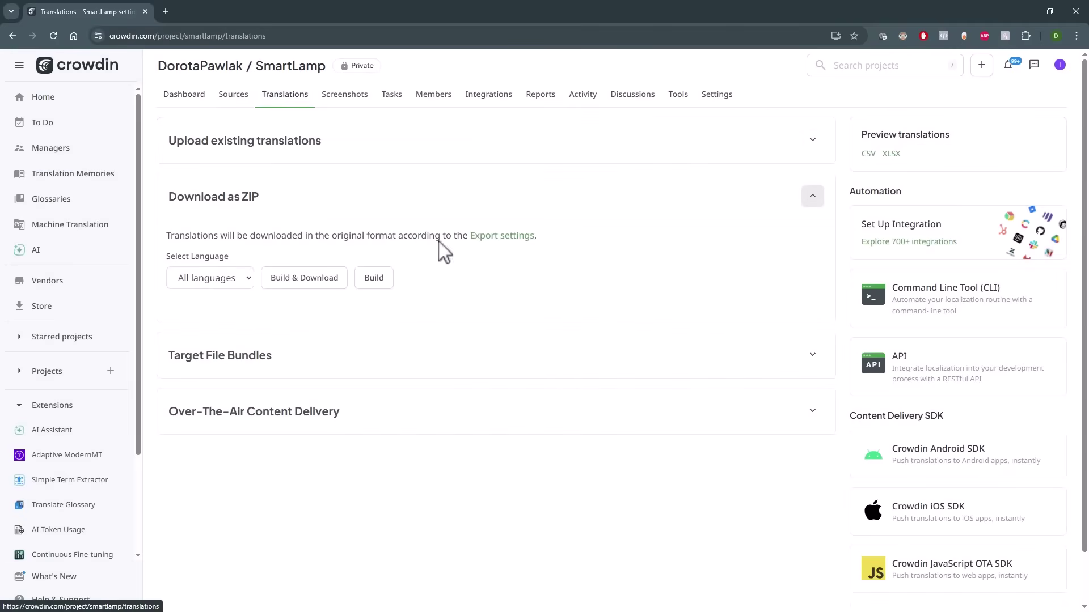
- Upload Smart Light PL.pdf as existing translations for Smart Light EN.docx and import it
click(813, 140)
drag(554, 236, 471, 246)
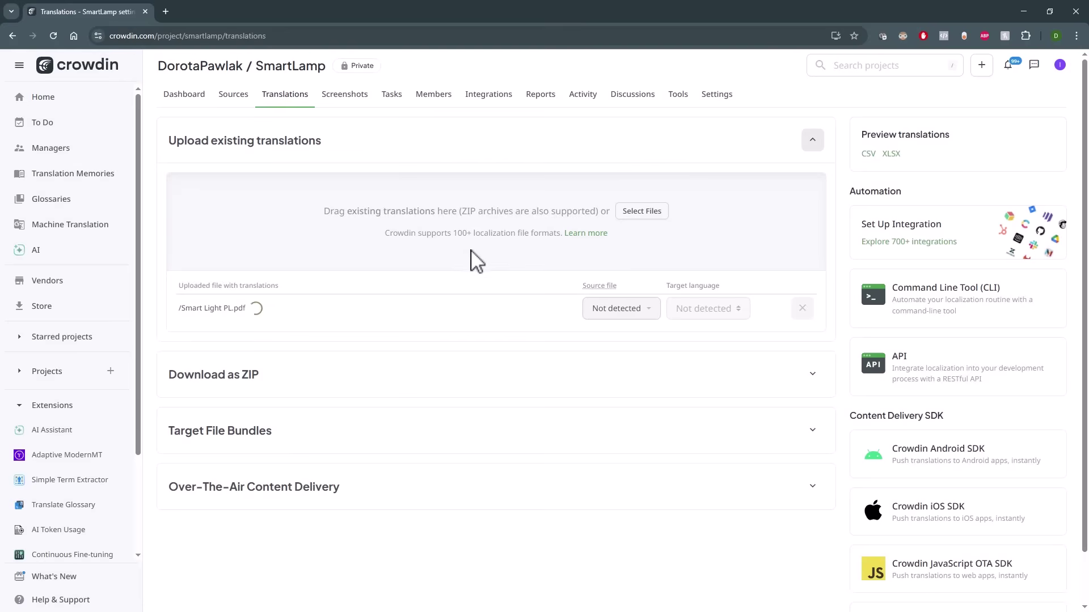
click(621, 308)
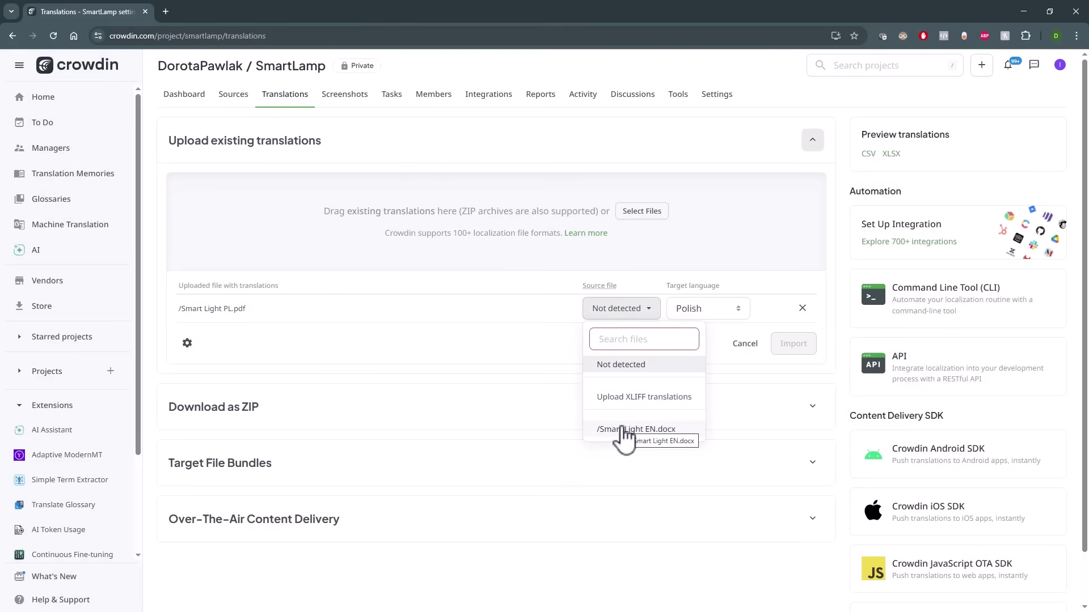
click(622, 430)
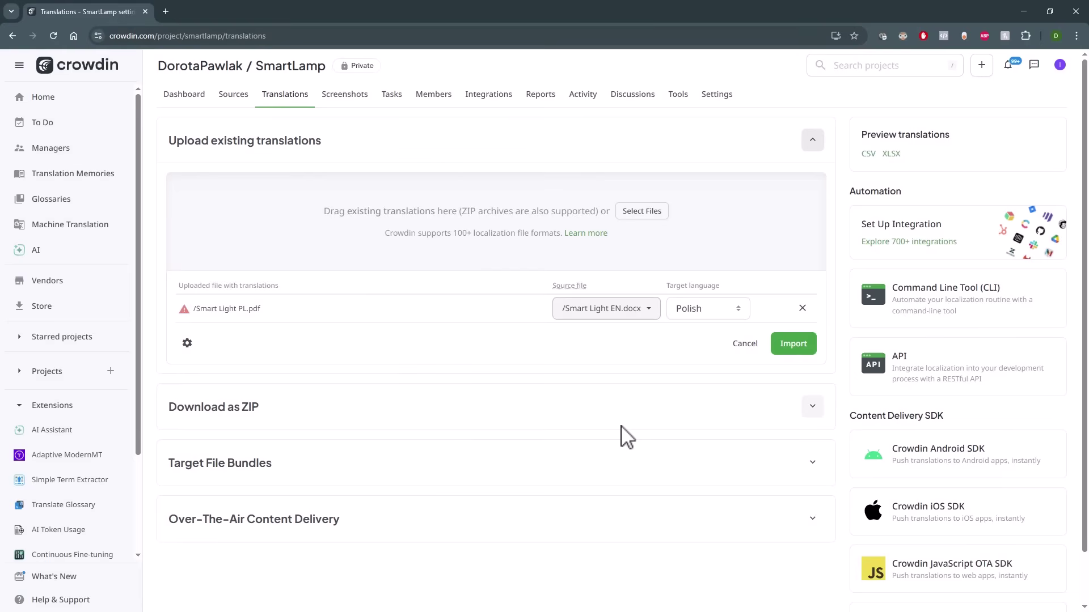
click(792, 345)
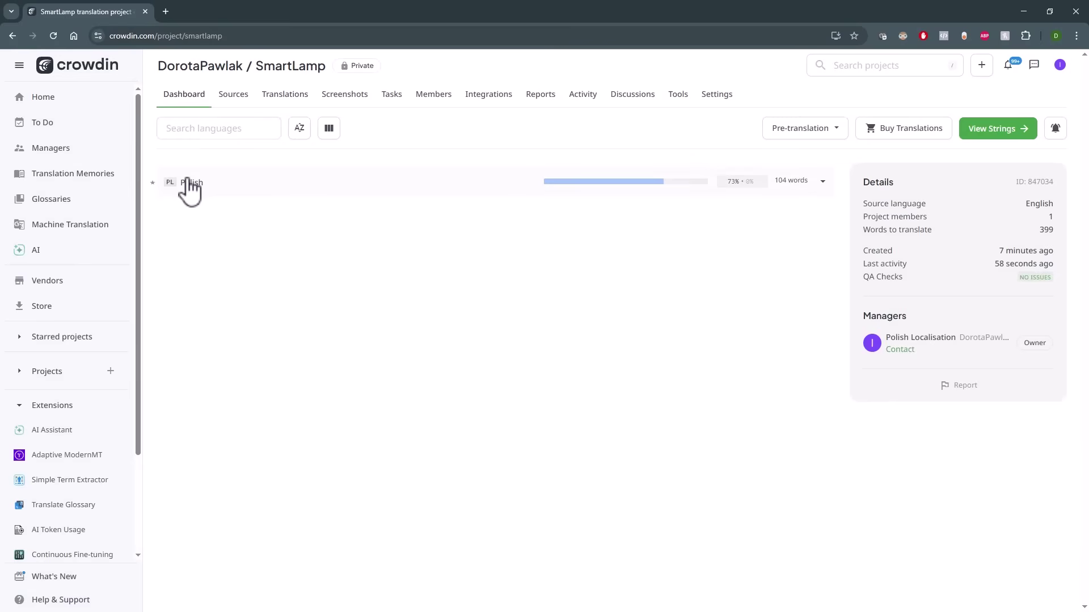
- Open Smart Light EN.docx in the editor and check the Polish text of Quick Start Card and Safety Instructions
click(198, 200)
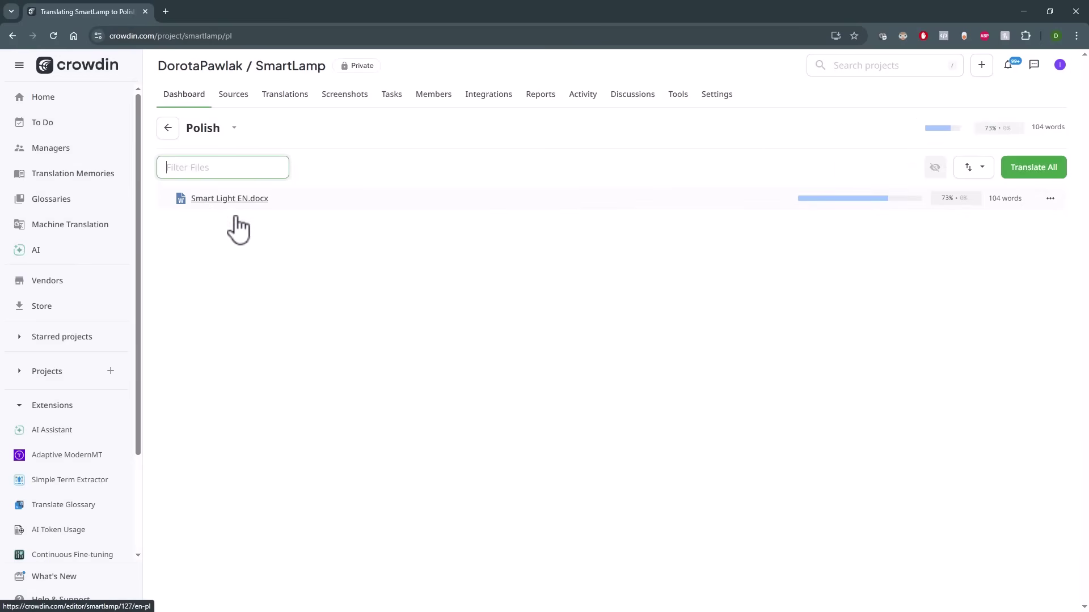
click(136, 298)
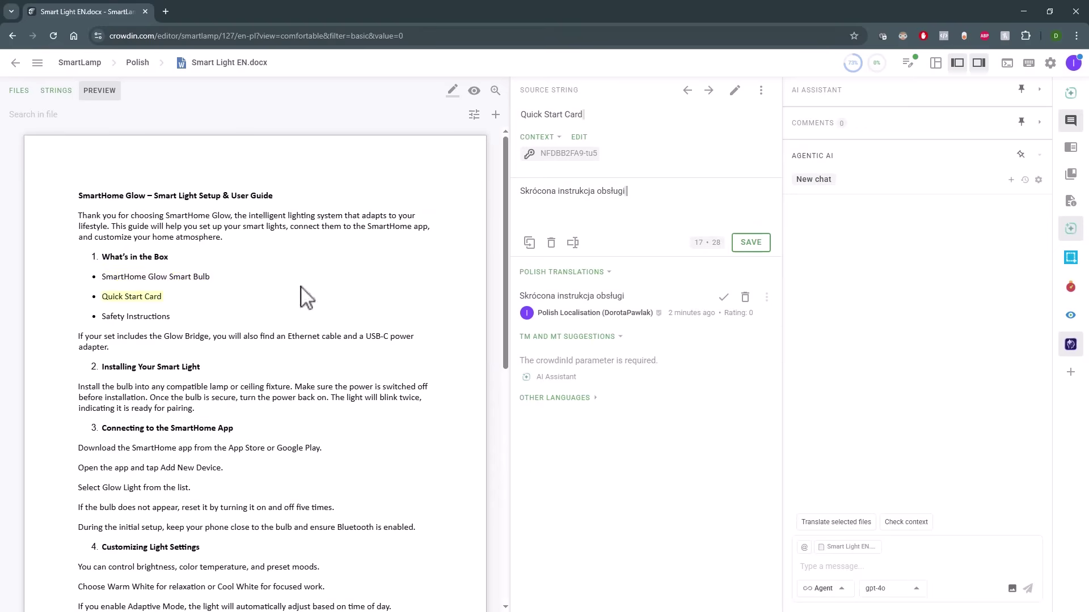
click(143, 320)
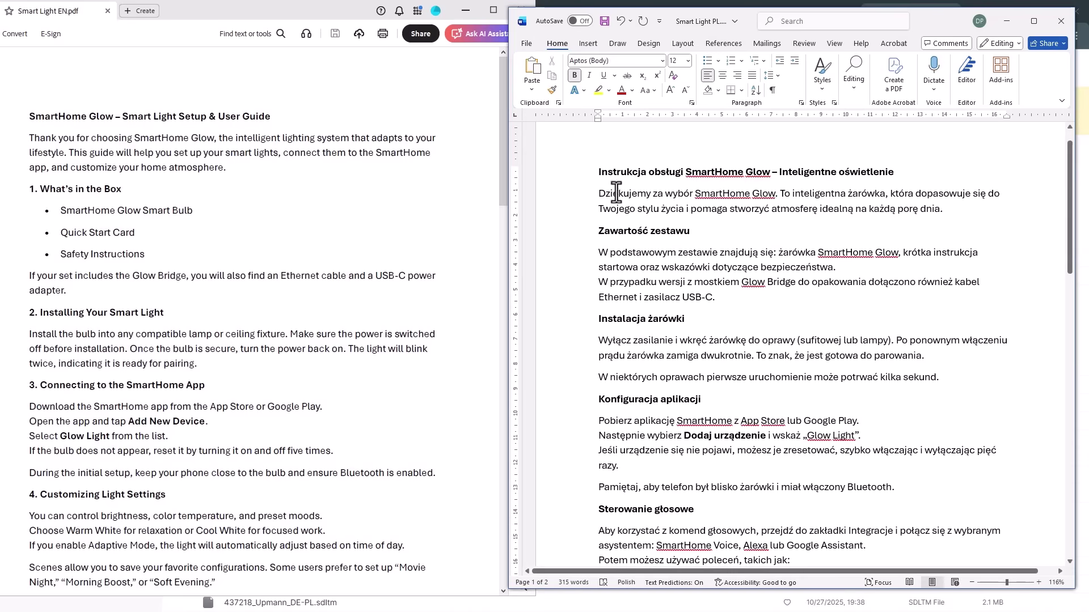
- Match the English intro, What's in the Box and bulb-installation passages to their Polish counterparts, then reopen 'This guide will help' in Crowdin
drag(617, 192, 994, 189)
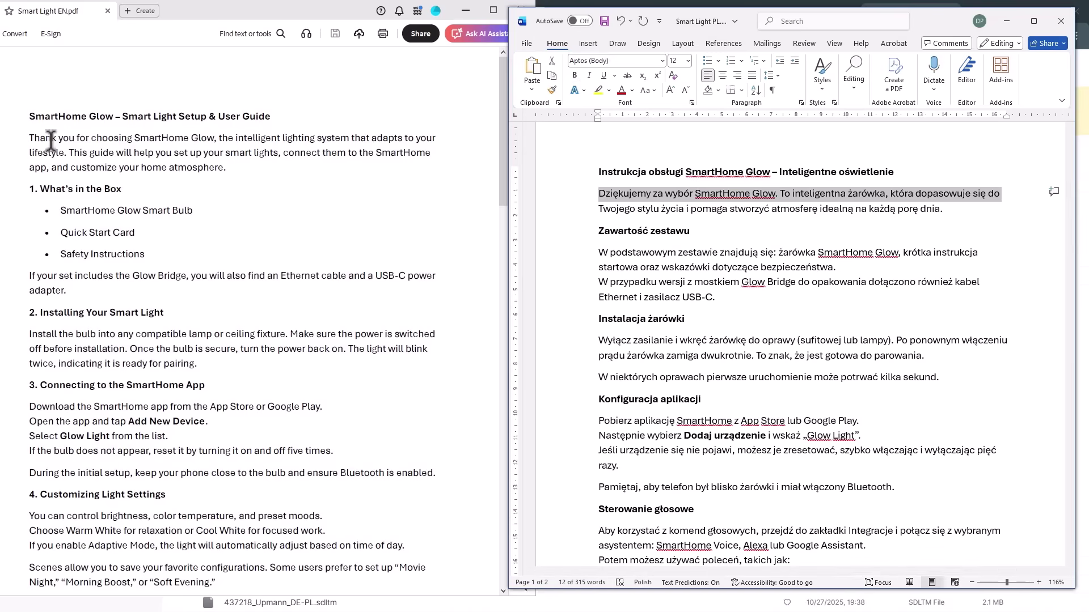
drag(33, 137, 67, 152)
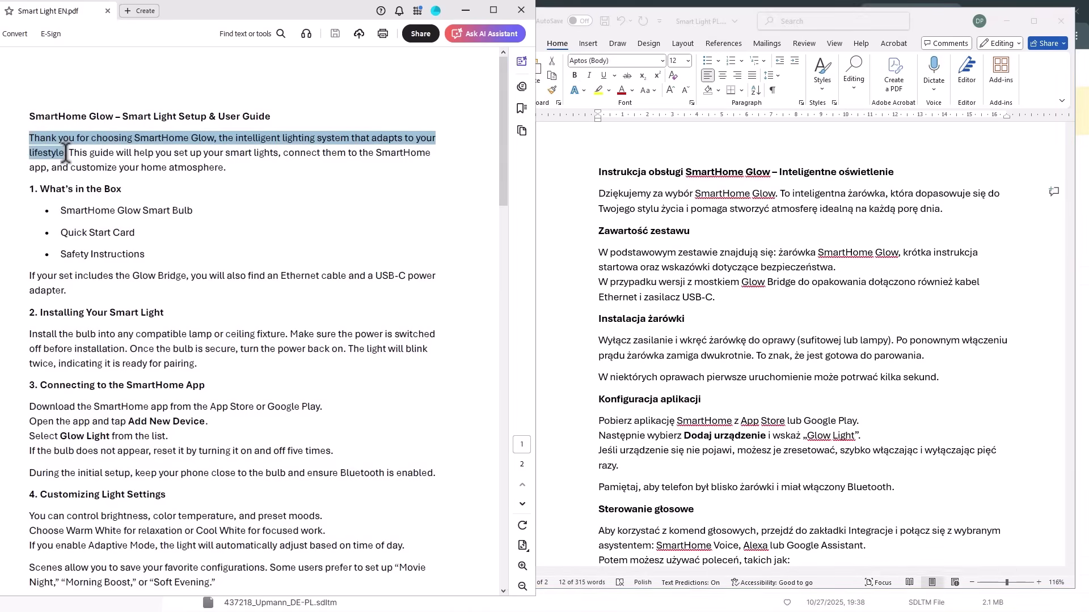
click(624, 230)
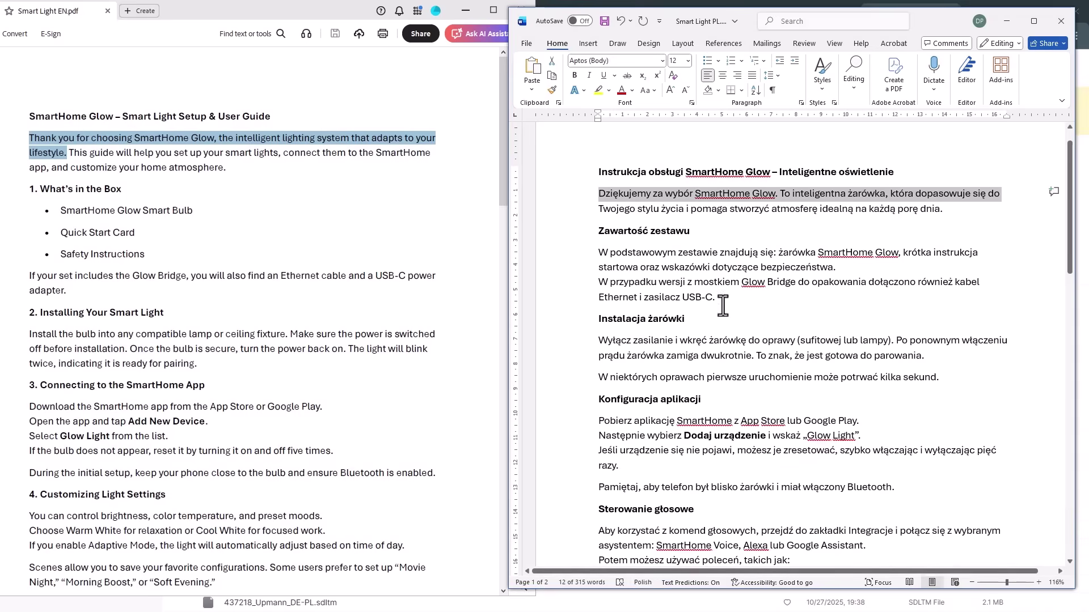
drag(716, 300, 512, 243)
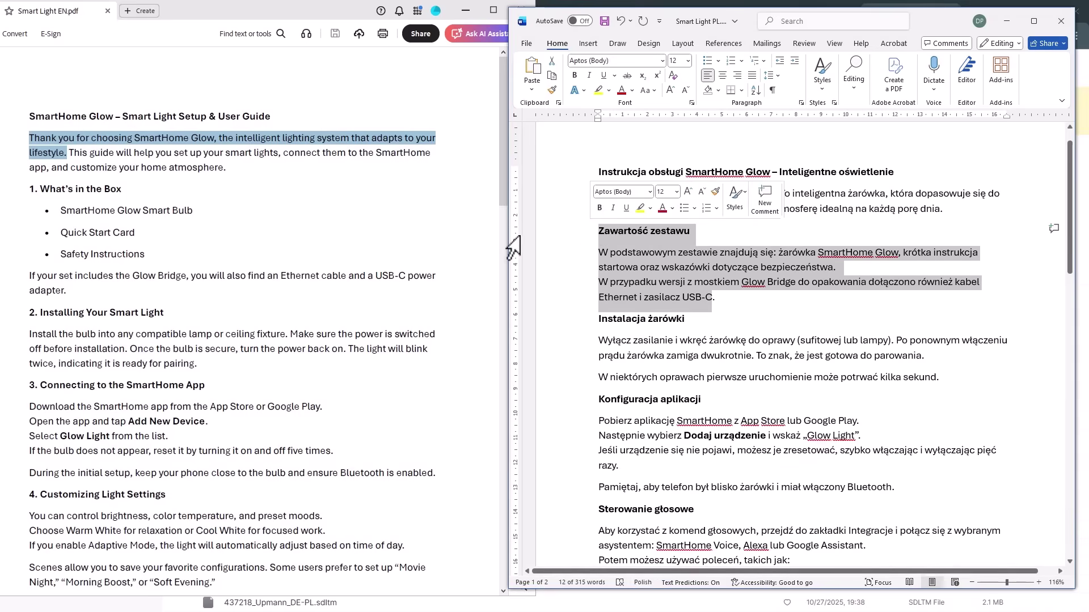
drag(41, 189, 170, 211)
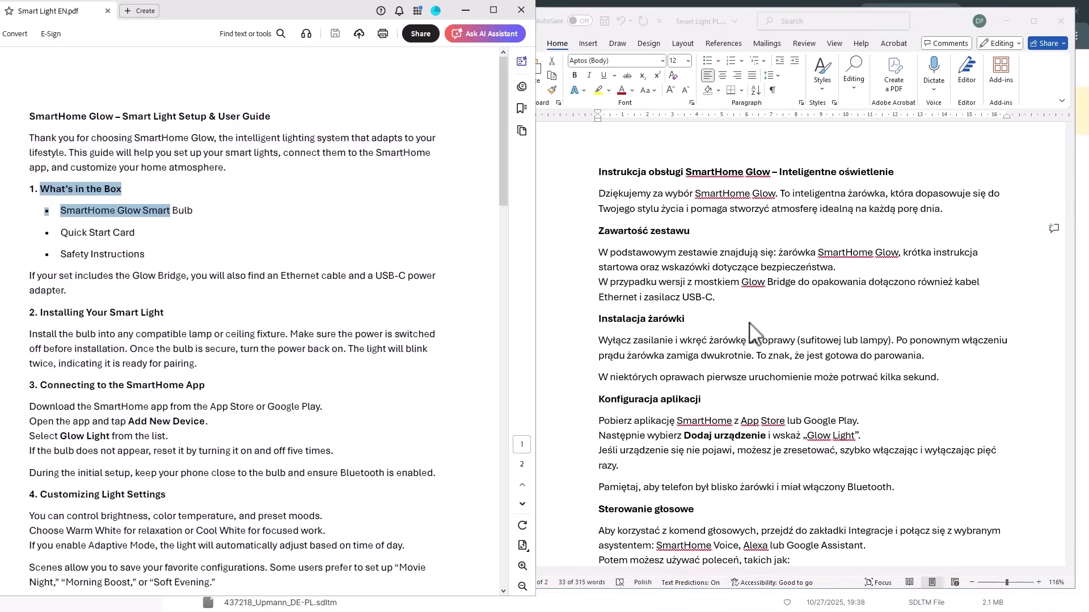
click(697, 319)
drag(599, 340, 859, 342)
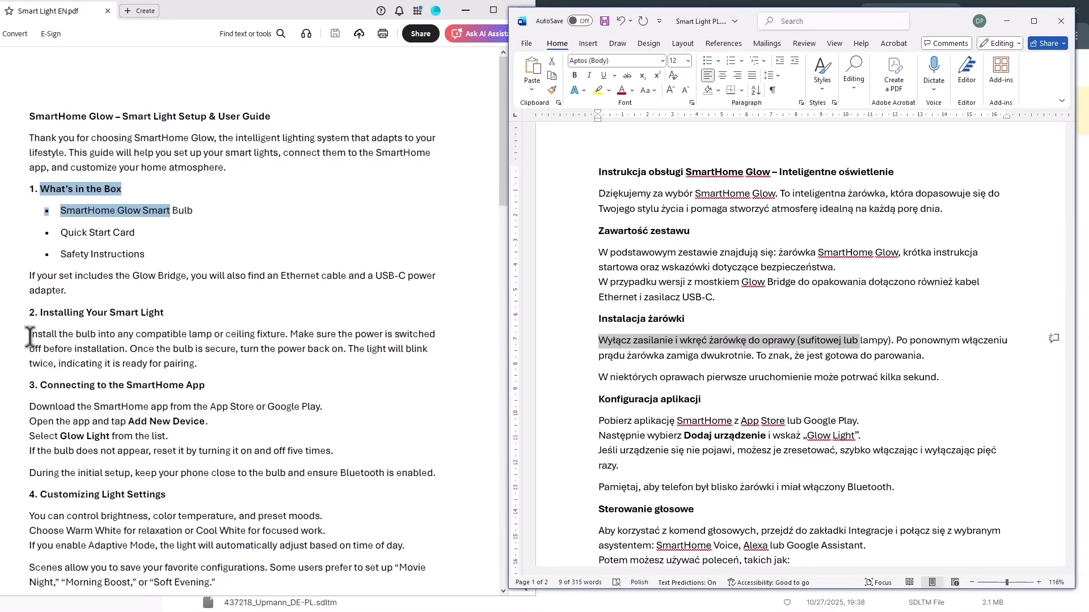
drag(29, 337, 316, 337)
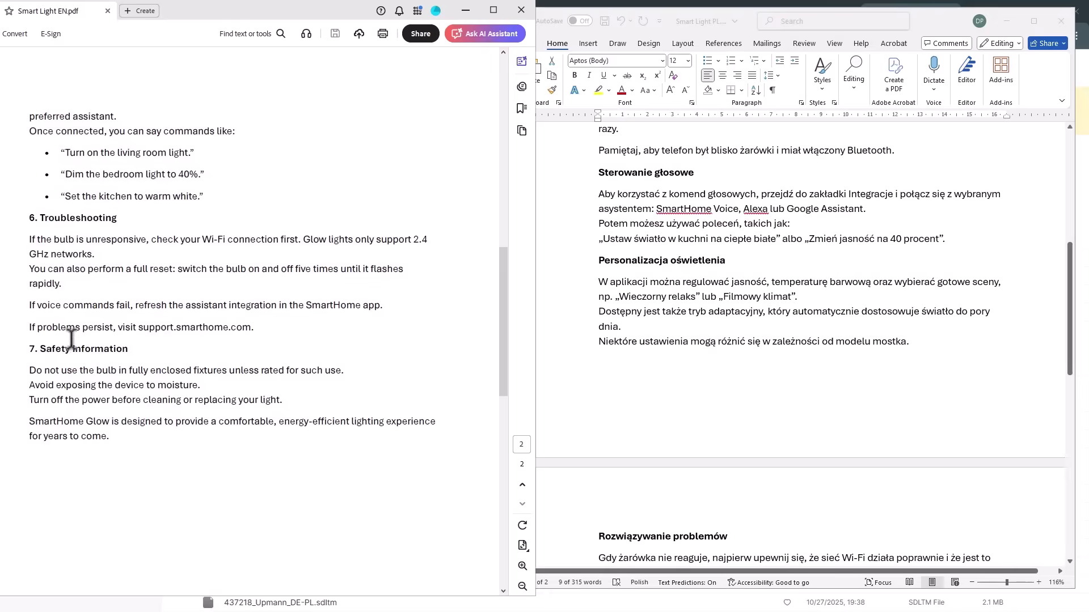
scroll(71, 339, up, 10)
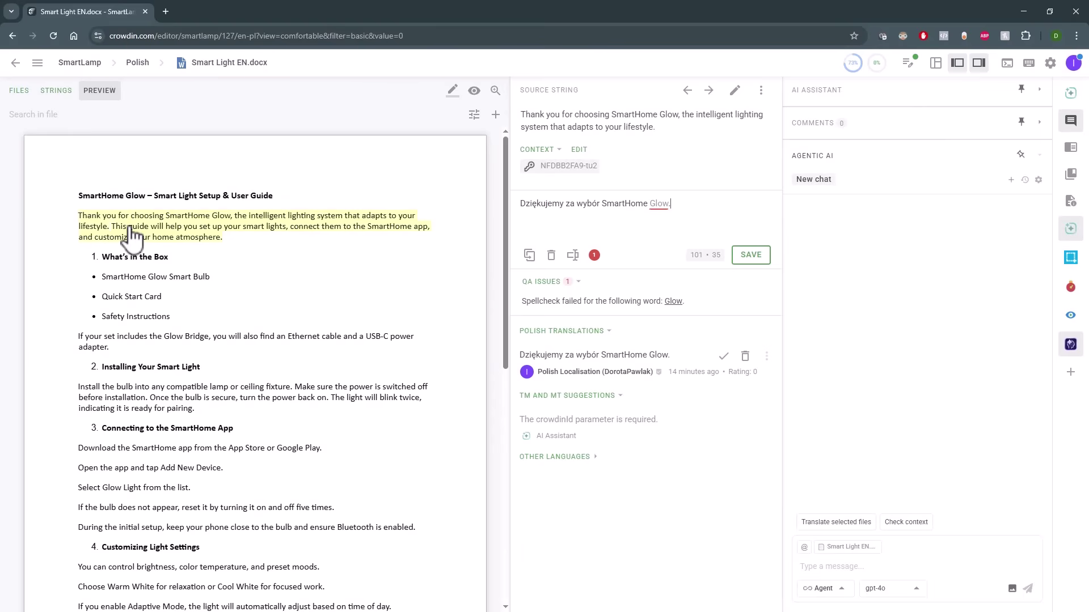
click(130, 227)
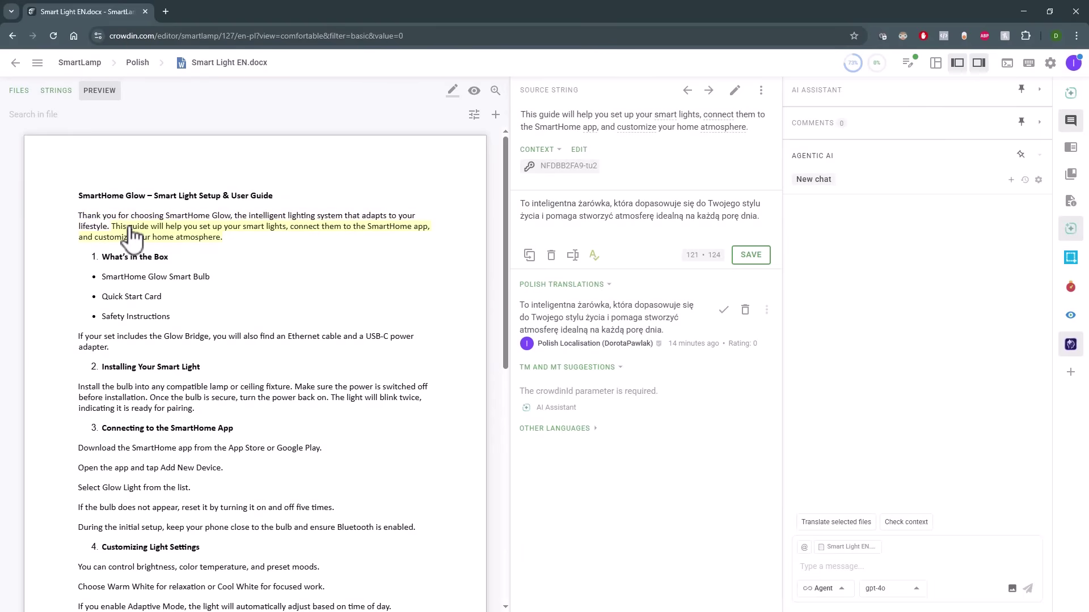
- Step through the Polish translations of the opening strings, from Thank you through Quick Start Card to Install the bulb
key(ctrl+Down)
click(97, 227)
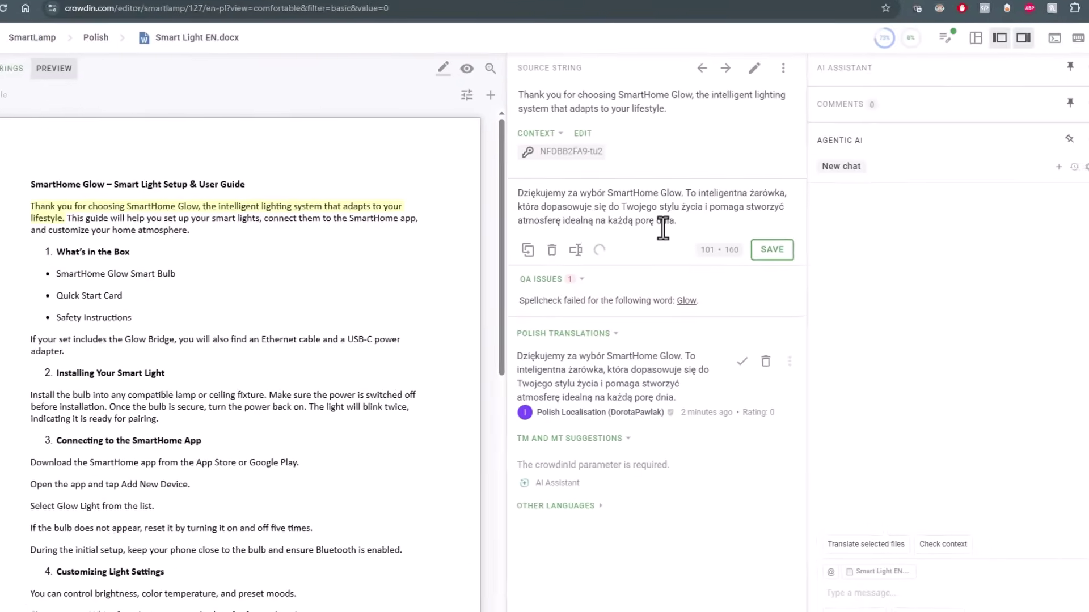
key(ctrl+Down)
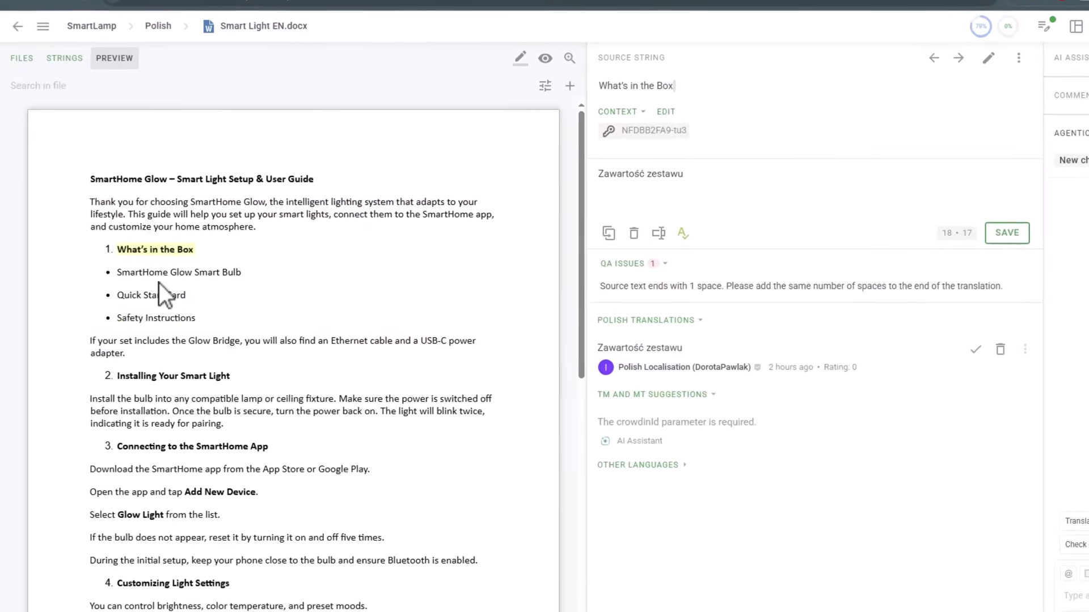
click(151, 273)
click(151, 296)
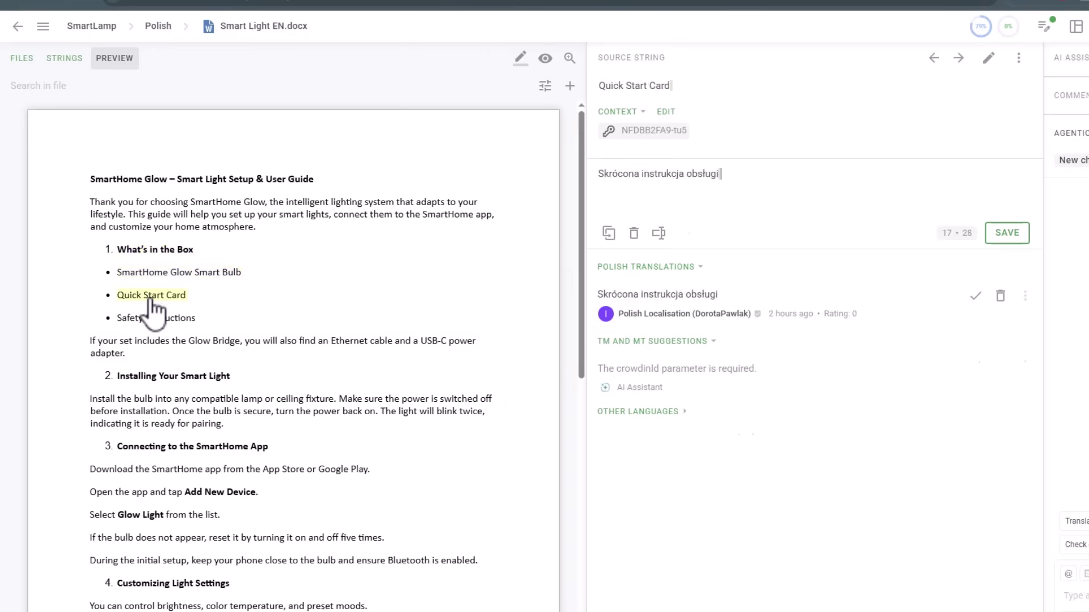
click(170, 400)
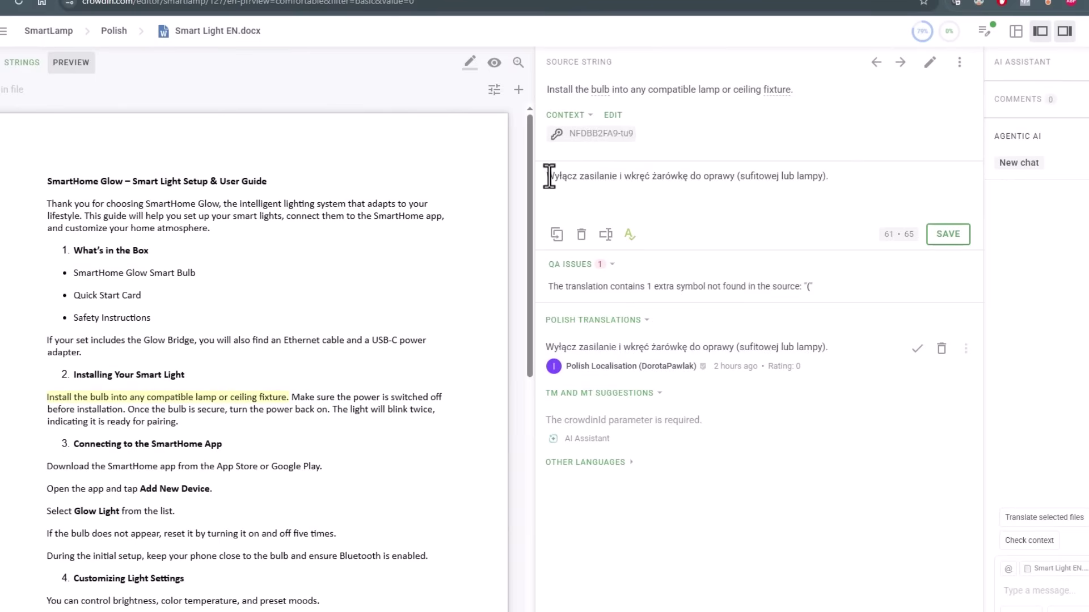
drag(549, 176, 614, 176)
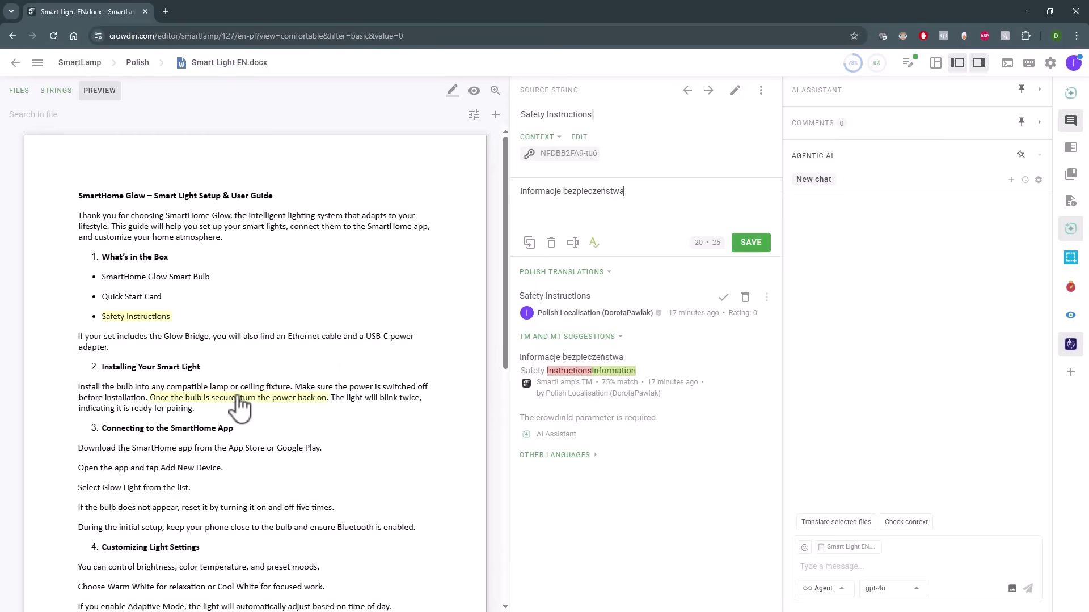
- Translate 'Turn off the power before cleaning…' as 'Wyłącz zasilanie przed czyszczeniem lub wymianą żarówki.' and save
scroll(170, 432, down, 10)
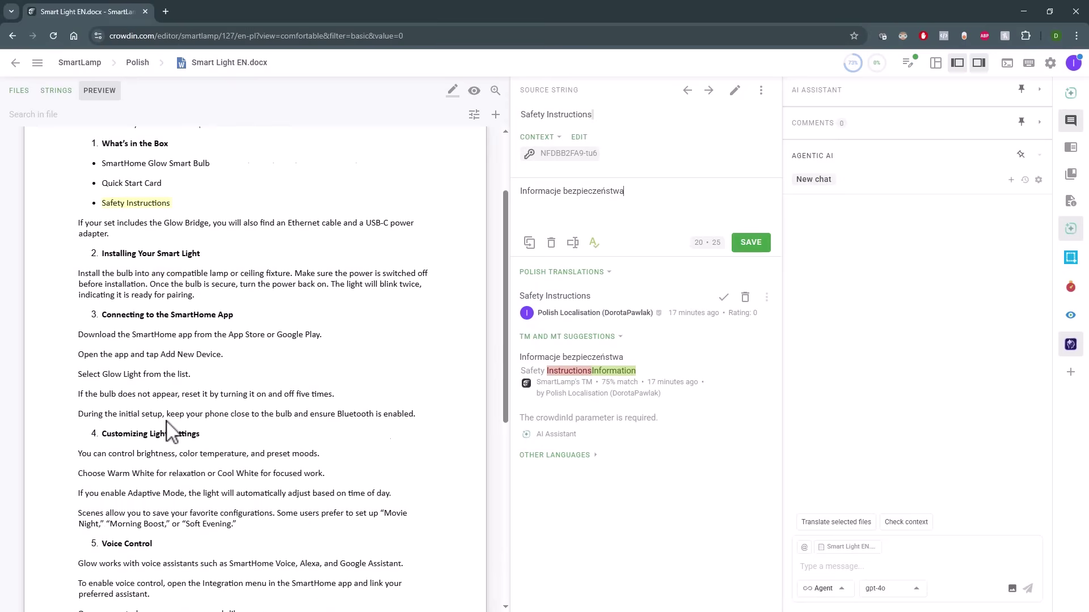
click(131, 491)
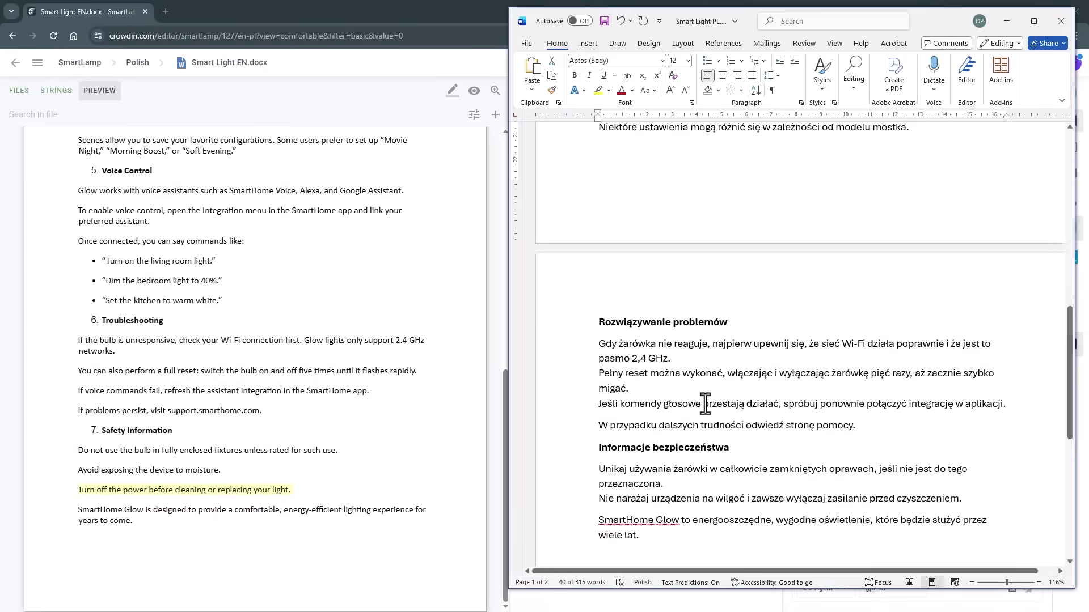
scroll(705, 404, down, 1)
drag(650, 515, 589, 430)
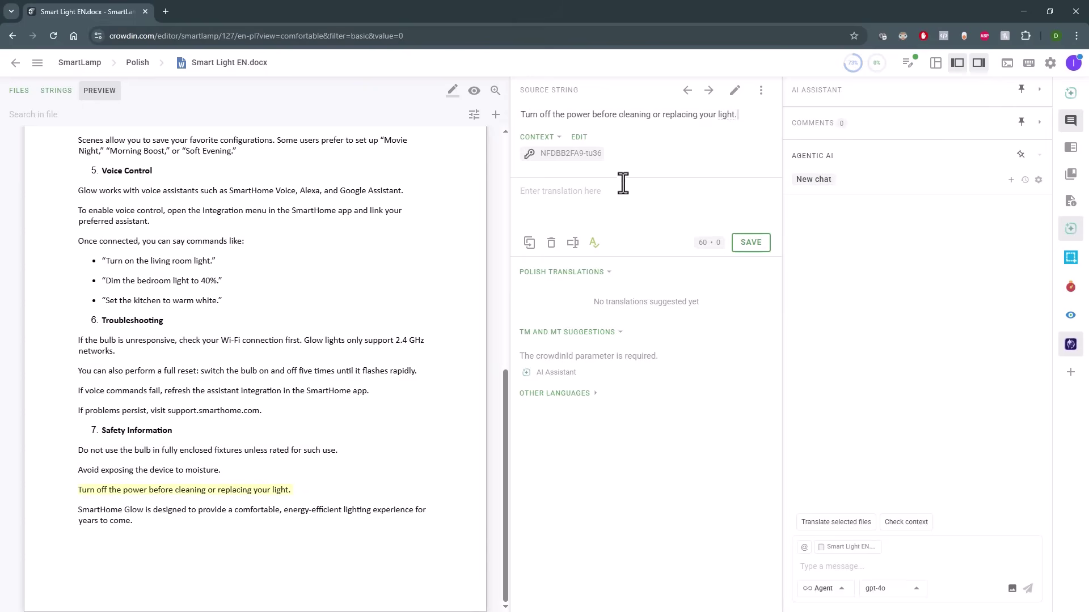
text(Wyłącz zasilanie przed czyszczeniem lub wymianą żarówki.)
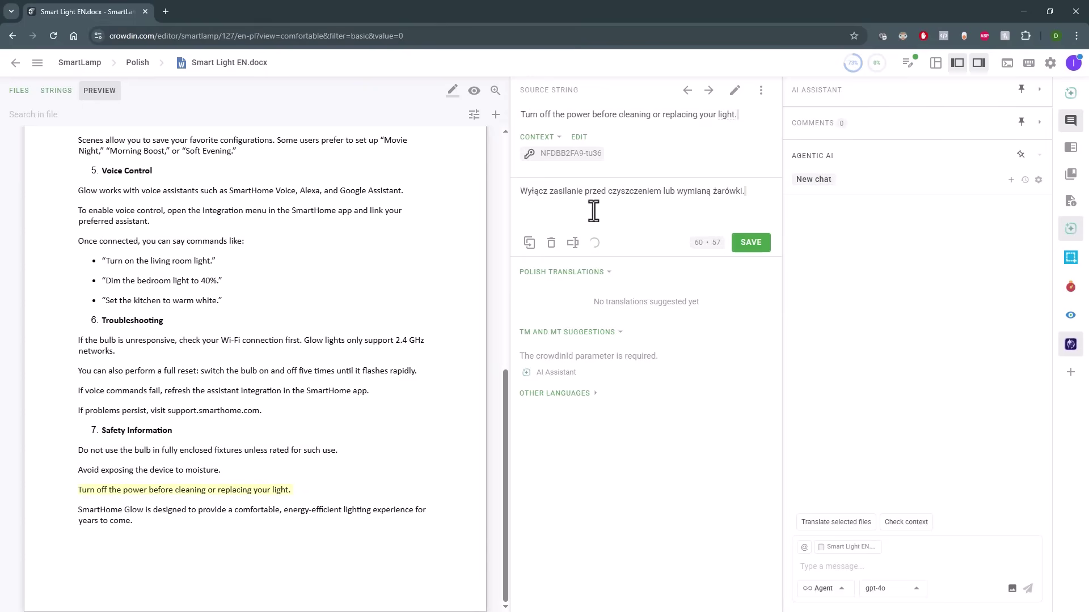
key(ctrl+Return)
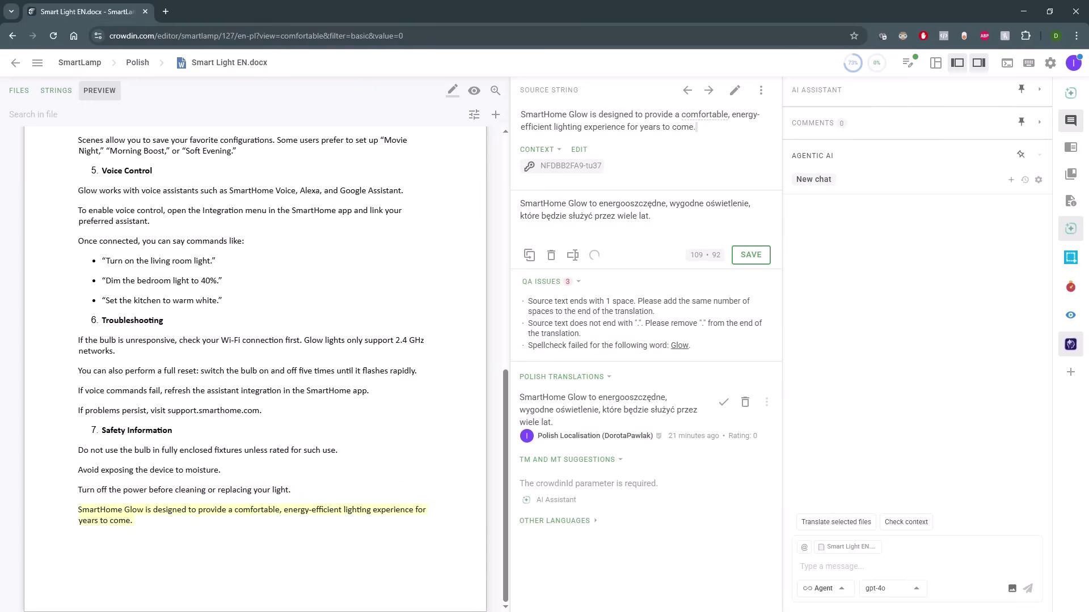
key(ctrl+Return)
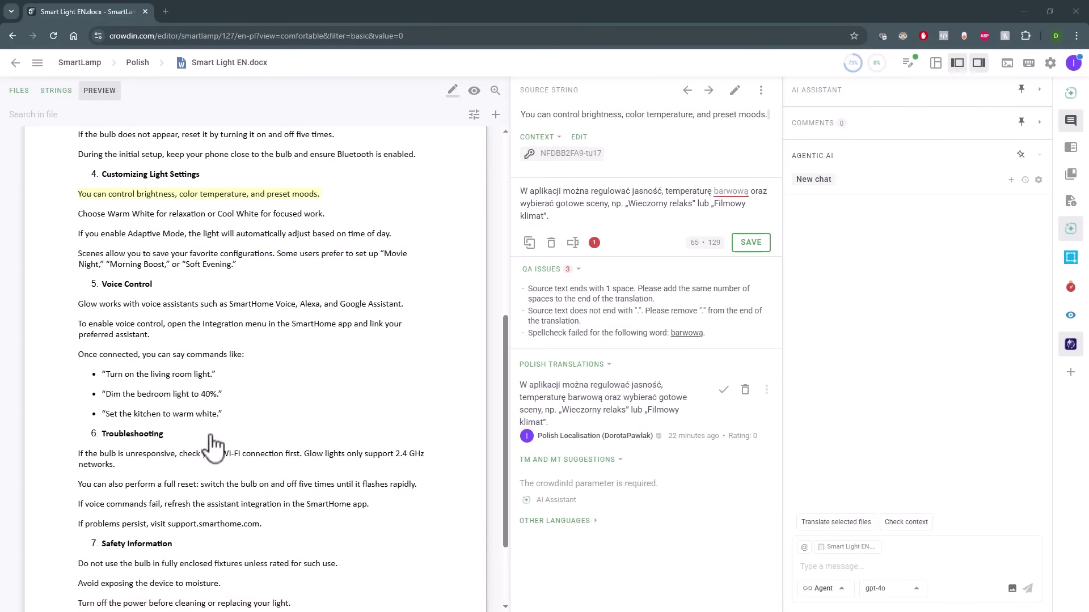
- Move the 'oraz…' part of the brightness string's translation into the Choose Warm White string, saving both
click(180, 214)
click(191, 195)
drag(750, 191, 746, 215)
key(ctrl+c)
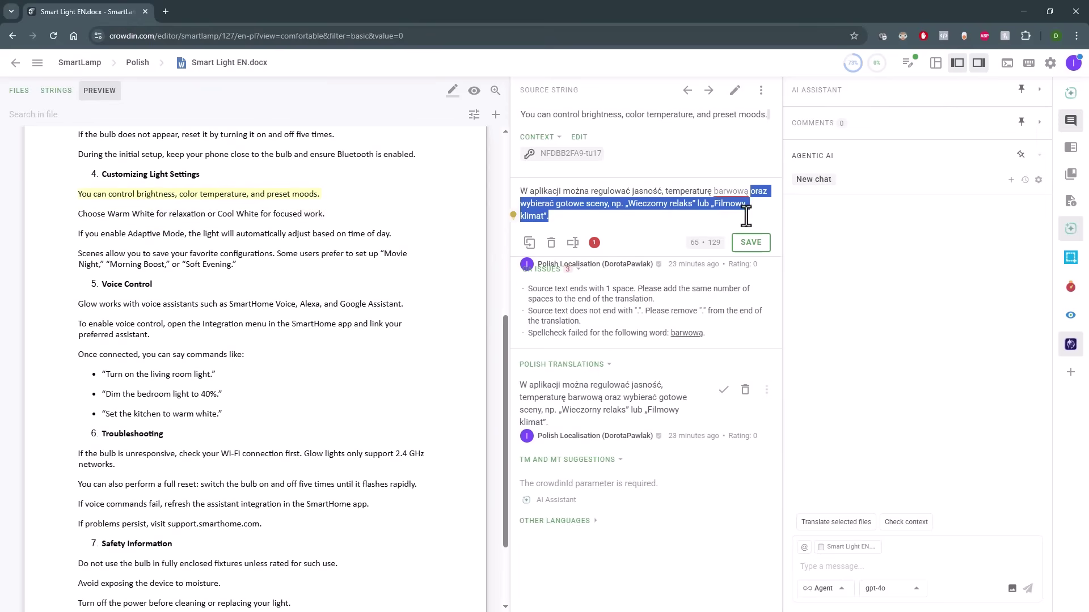
key(ctrl+Return)
click(122, 215)
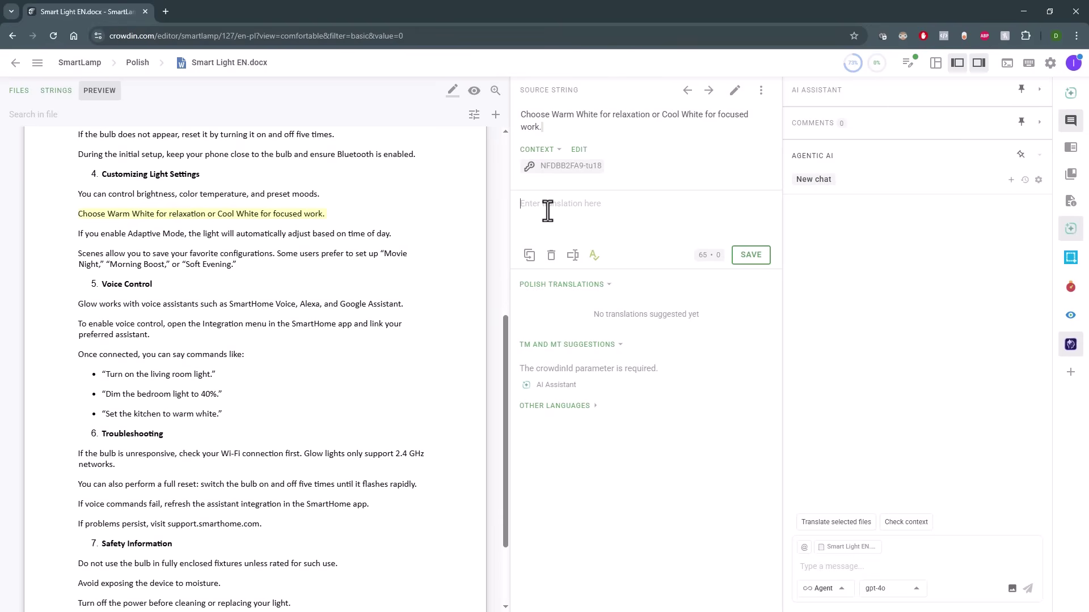
key(ctrl+v)
key(ctrl+Return)
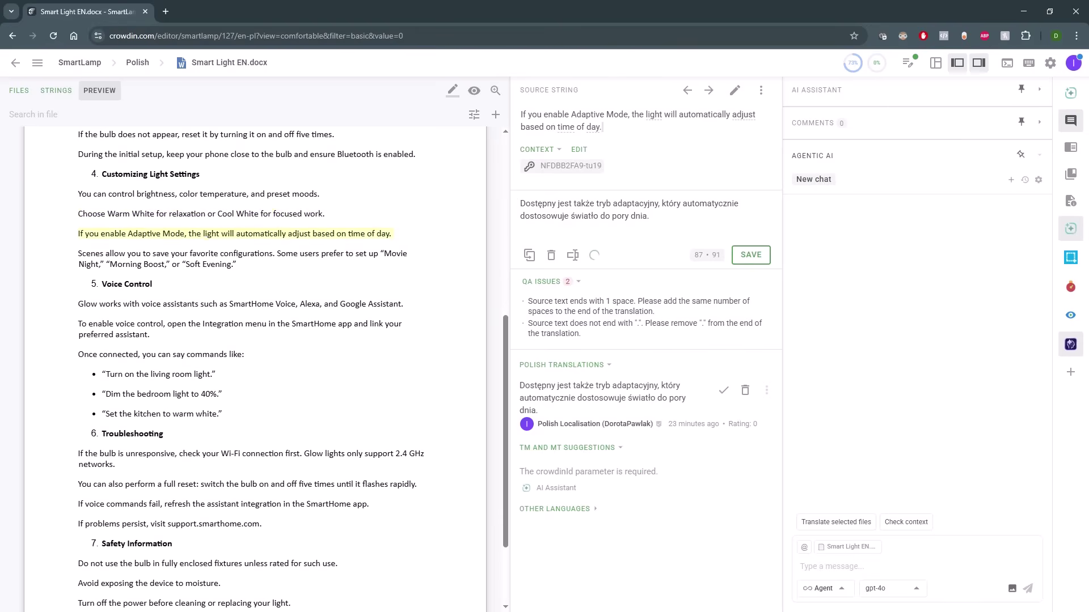
scroll(200, 436, up, 3)
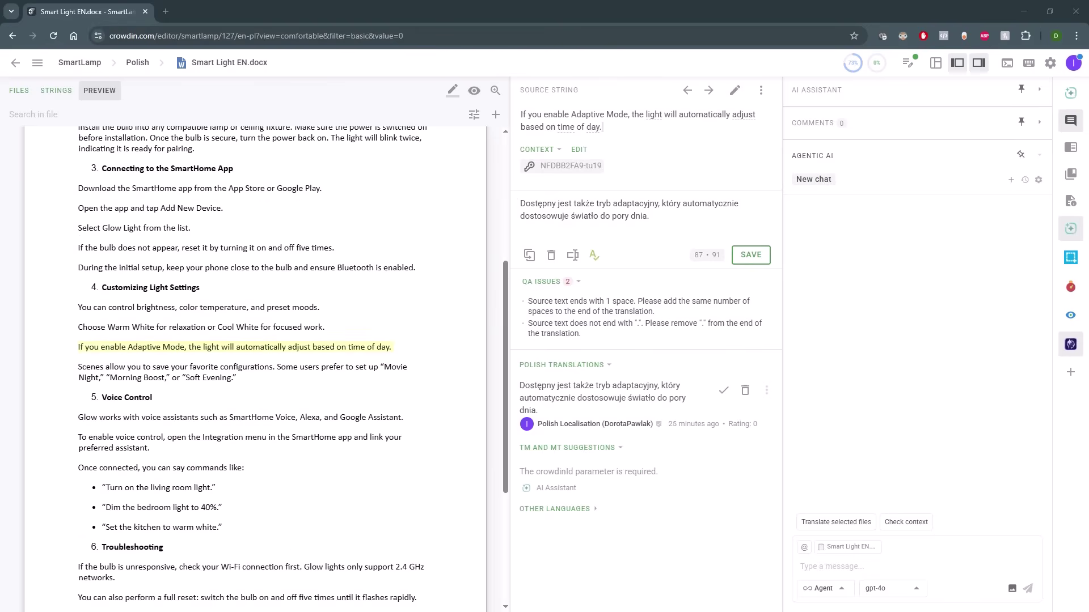
key(alt+Tab)
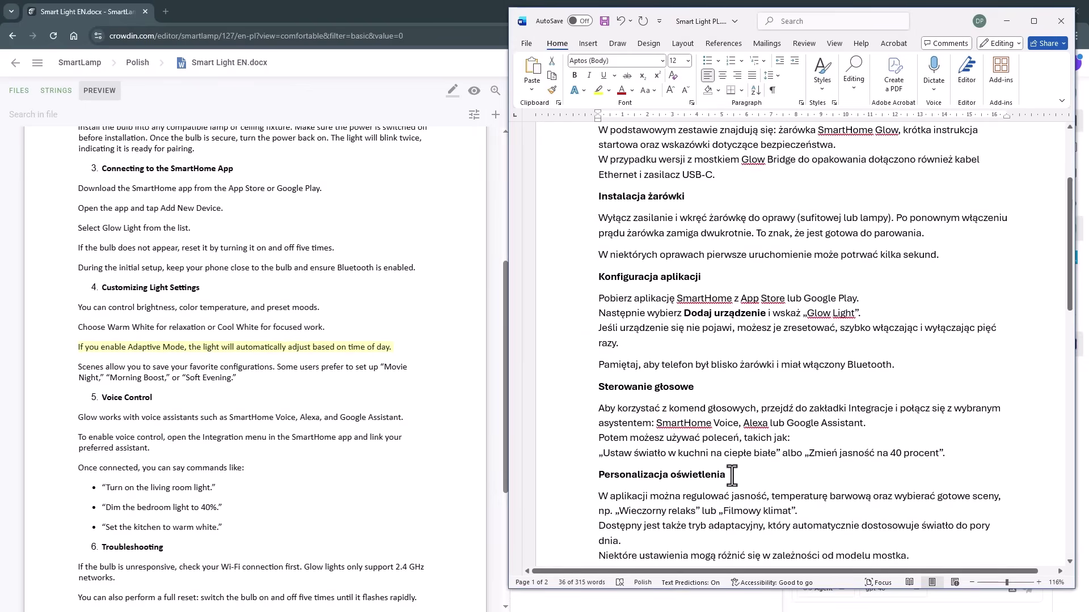
- Select the Polish headings Personalizacja oświetlenia, Sterowanie głosowe and Rozwiązywanie problemów in Word for comparison
drag(732, 475, 612, 476)
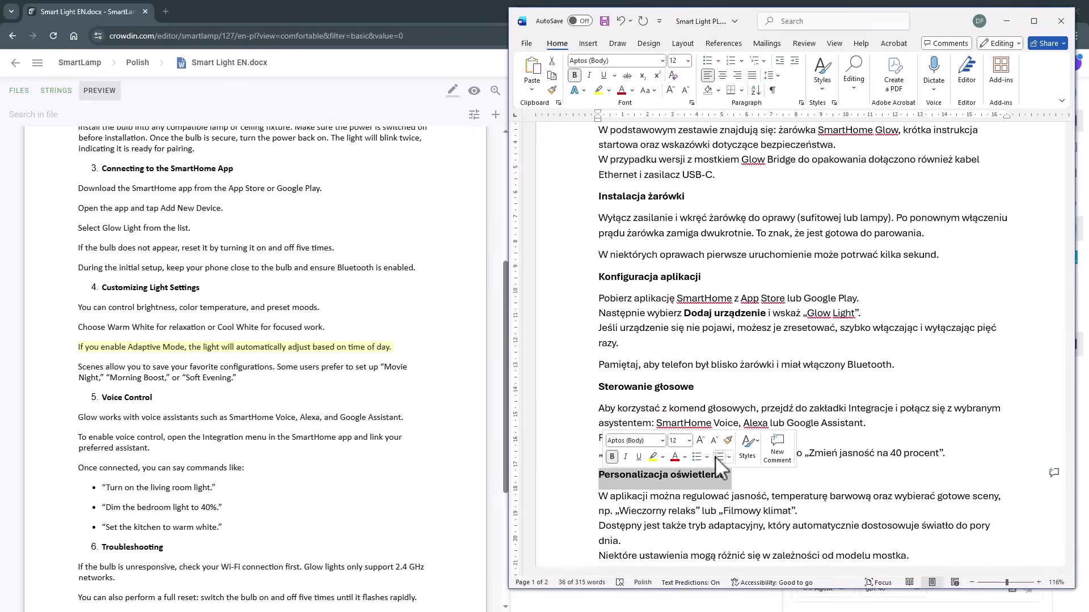
scroll(716, 457, down, 6)
scroll(620, 199, up, 2)
drag(703, 172, 598, 173)
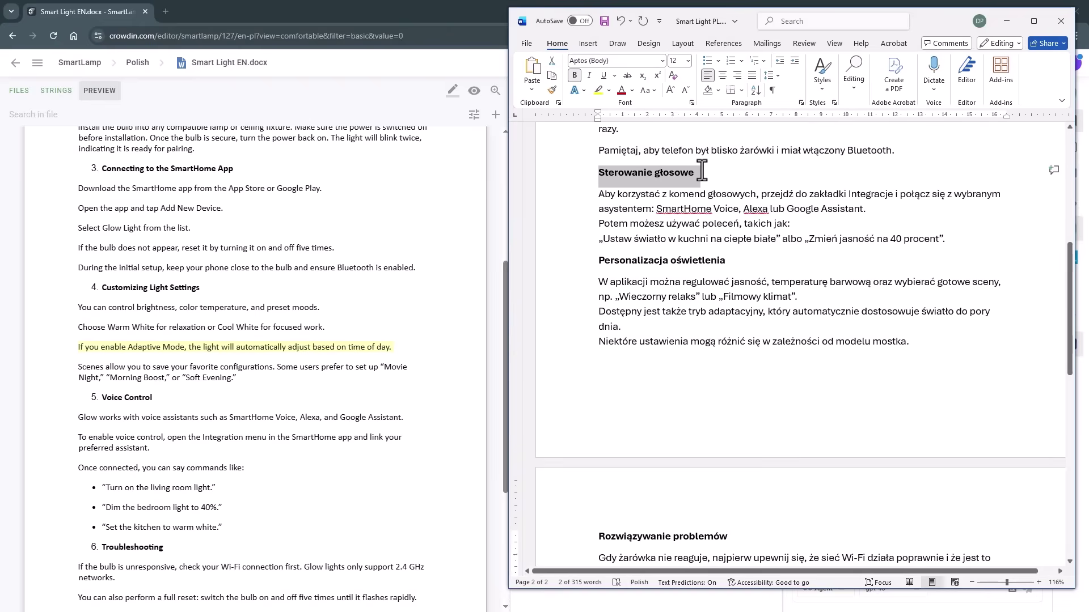
drag(599, 260, 728, 260)
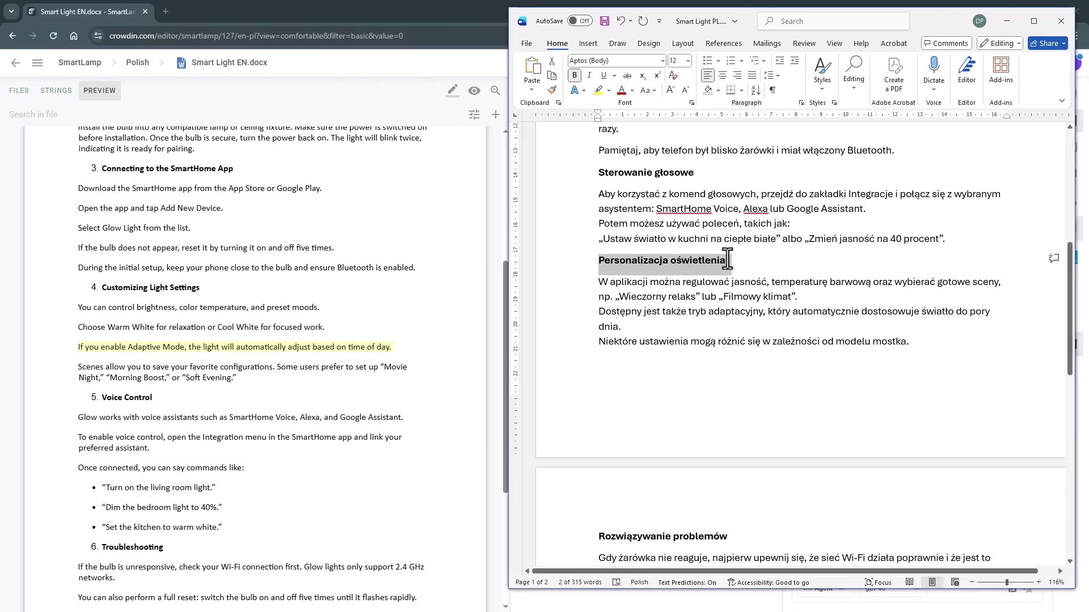
click(534, 536)
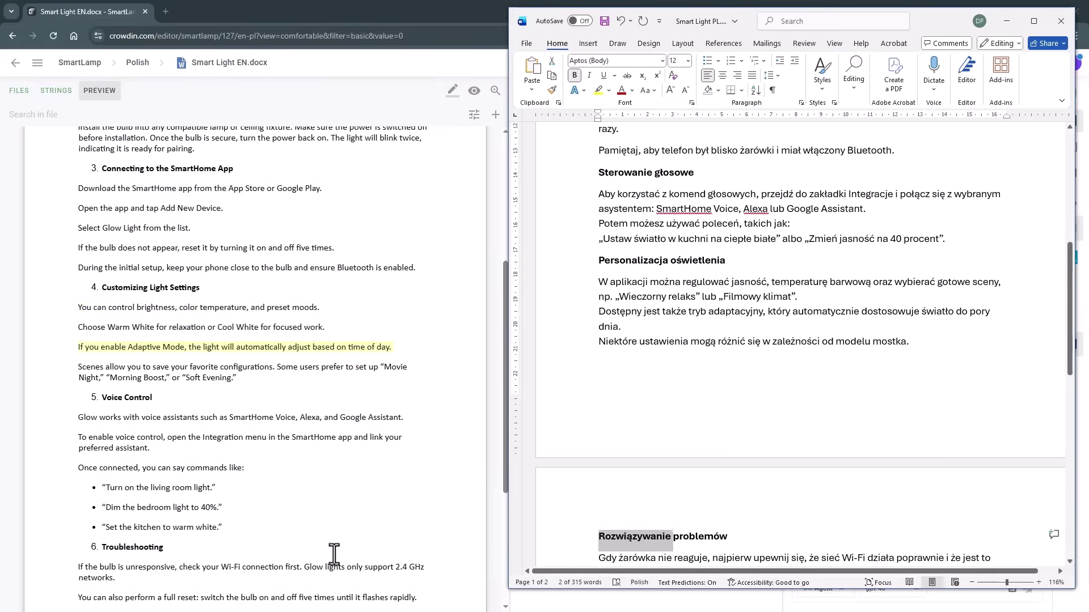
- Jump through the Voice Control, Customizing Light Settings, Troubleshooting and Connecting to the SmartHome App heading strings
click(128, 397)
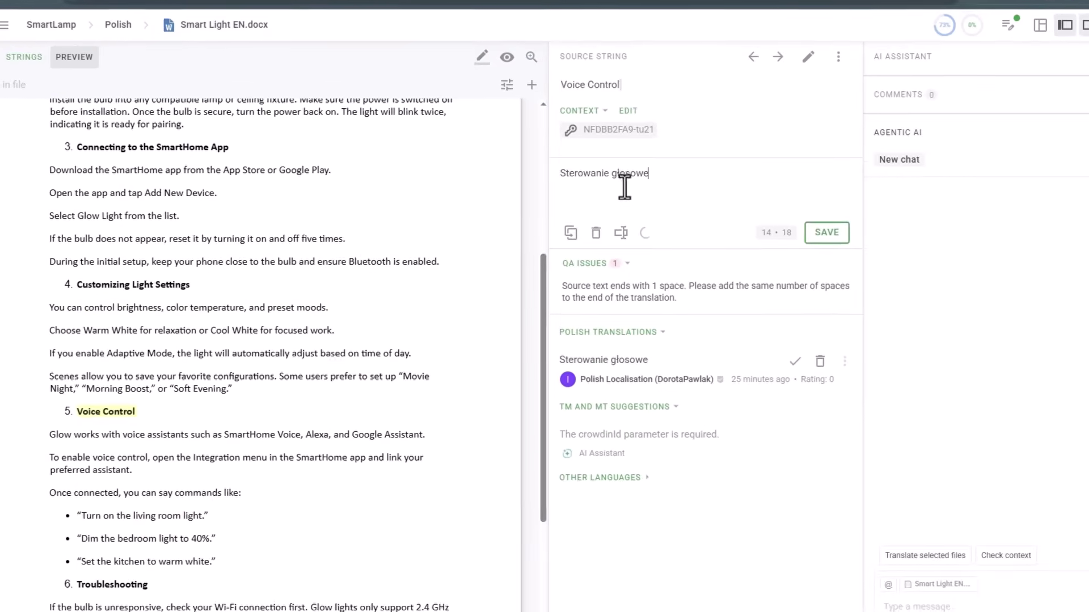
click(152, 286)
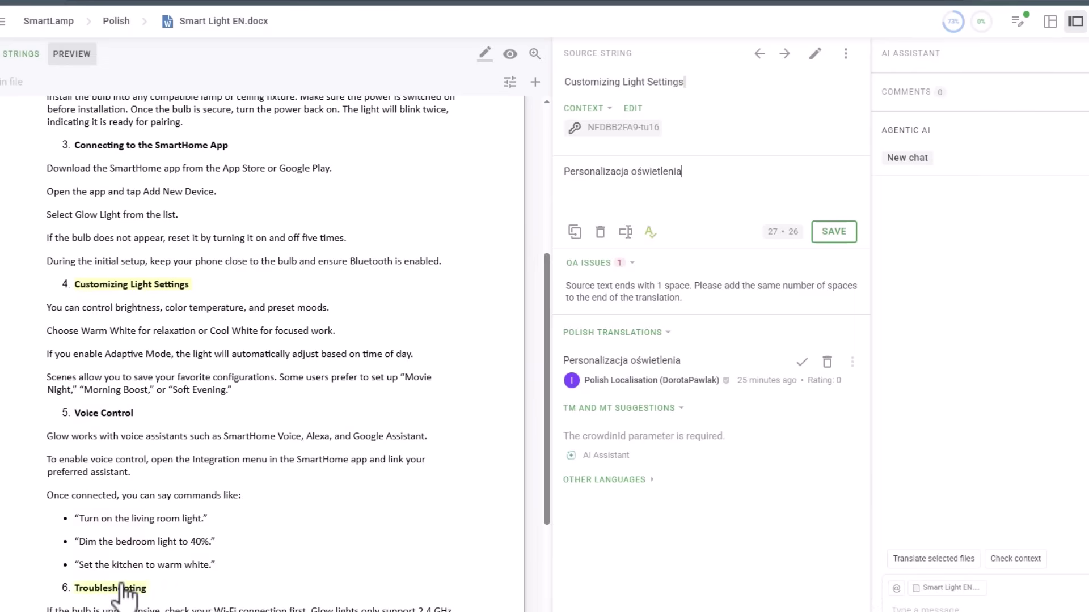
click(159, 590)
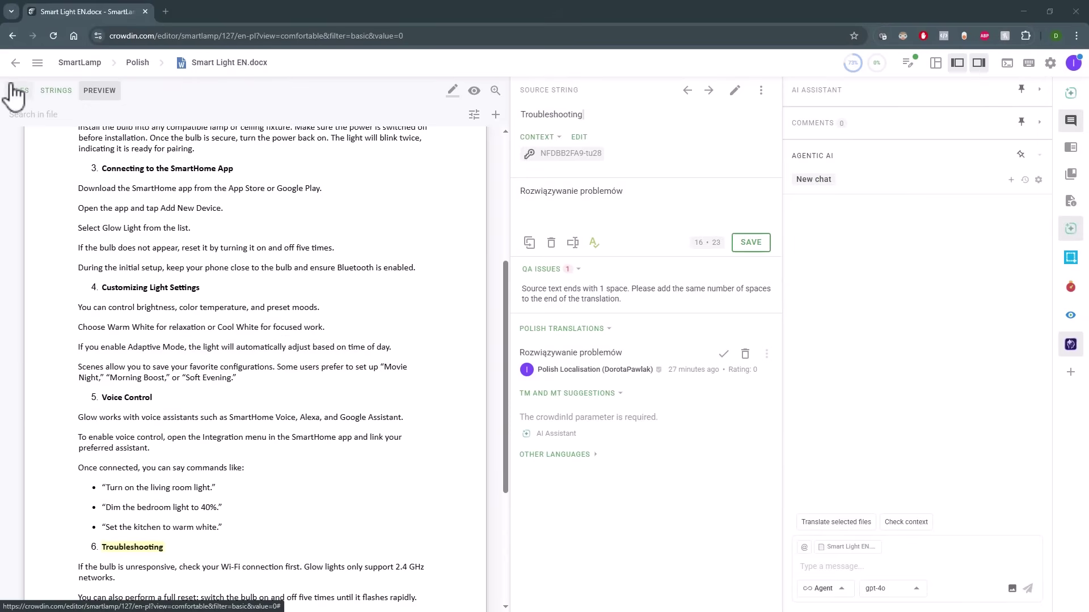
click(165, 471)
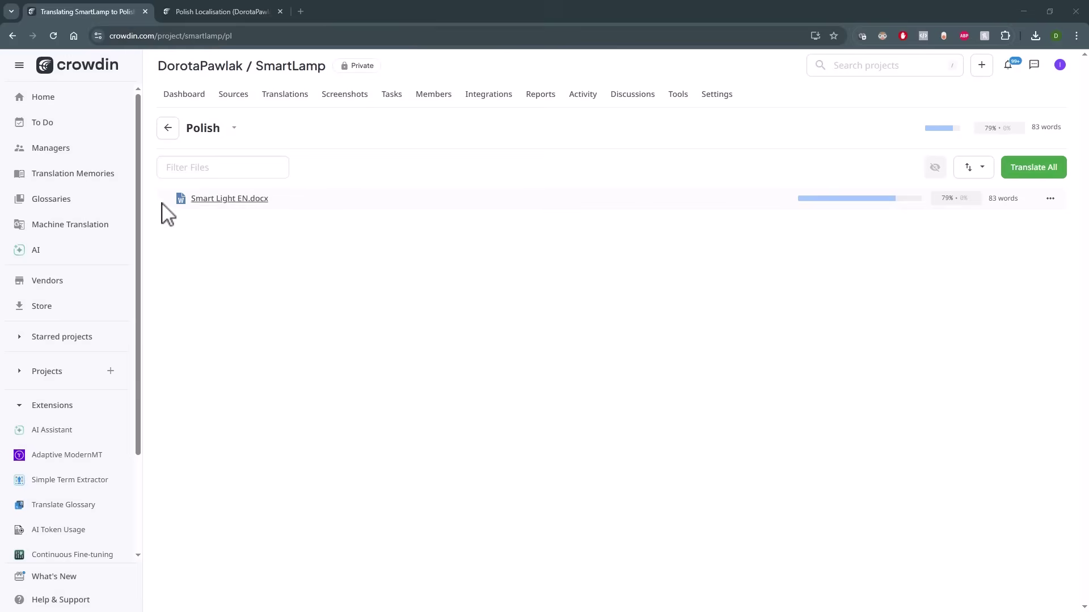
- On the Translation Memories page, bring up the actions menu for SmartLamp's 32-unit English–Polish TM
click(72, 173)
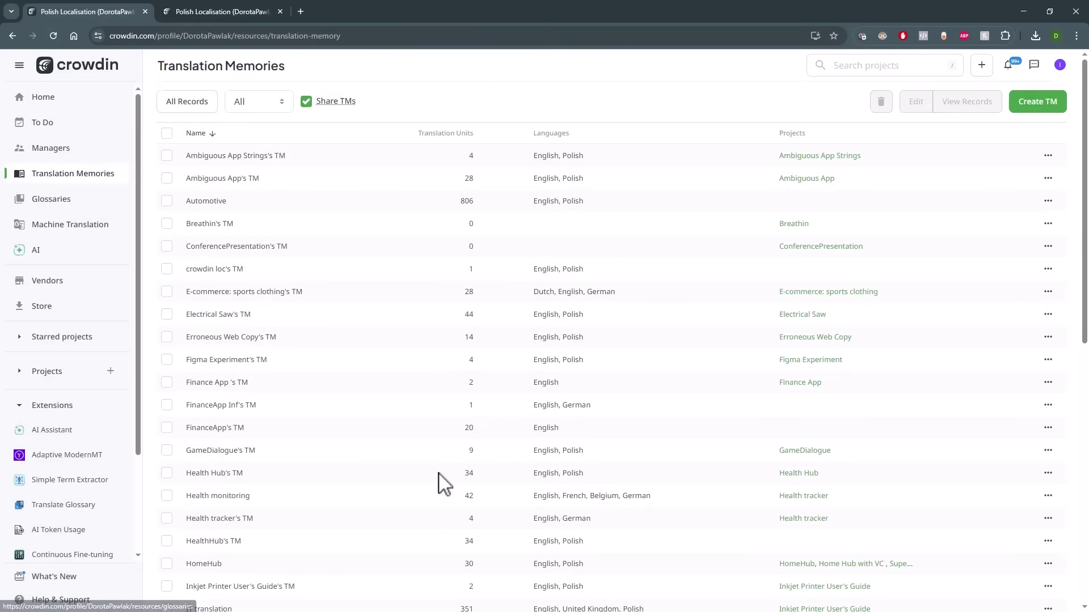
scroll(440, 482, down, 10)
click(1048, 278)
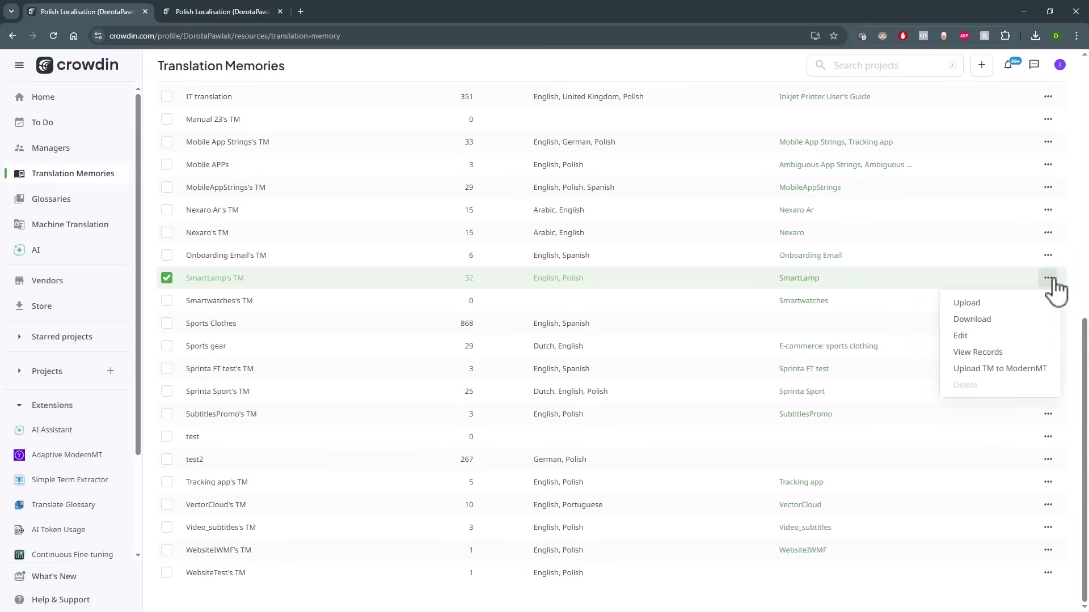